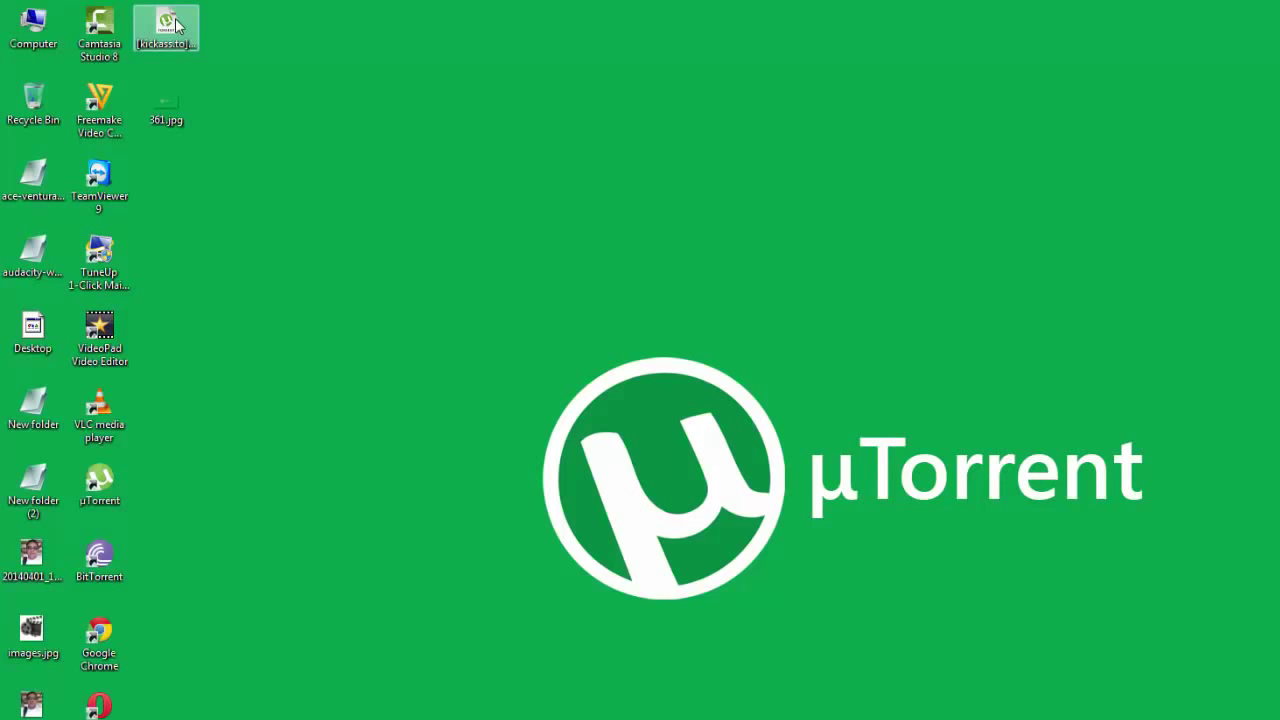
Open the Godzilla (2014) [1080p] .torrent file and confirm adding it to download to H:\Downloads.
{"action": "double_click", "coordinate": [175, 25]}
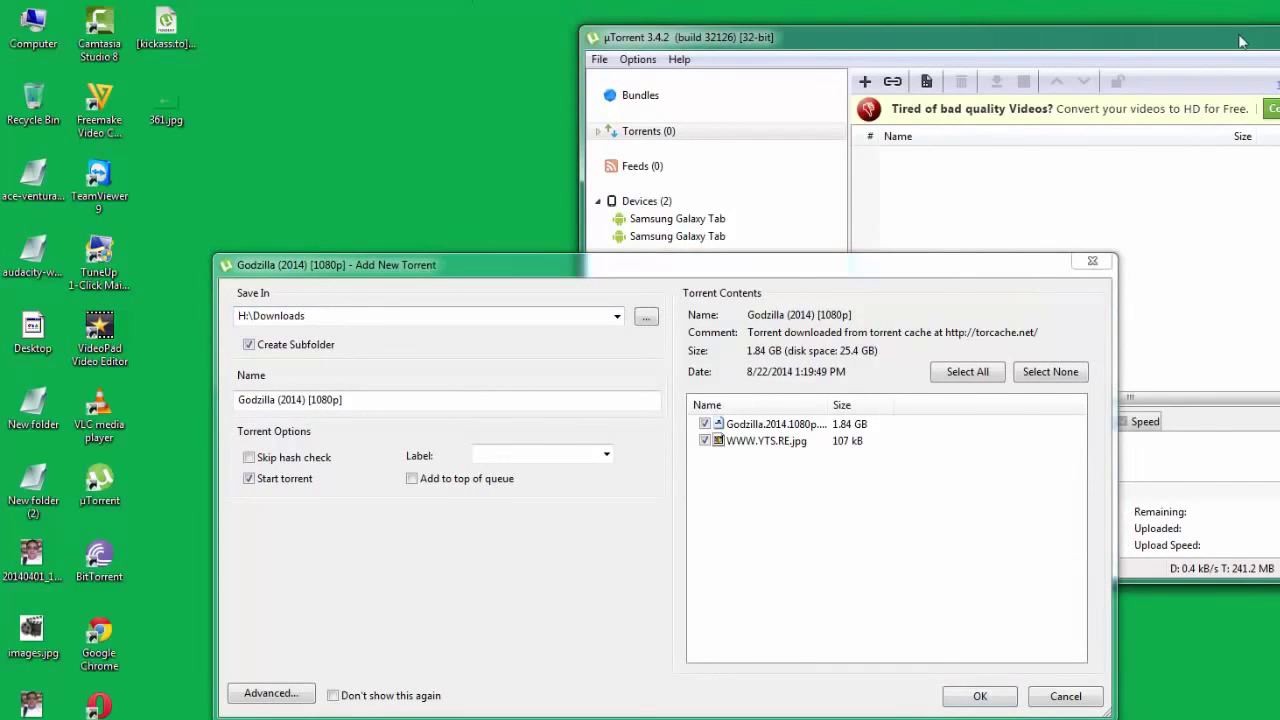
{"action": "left_click_drag", "start_coordinate": [1245, 32], "coordinate": [810, 48]}
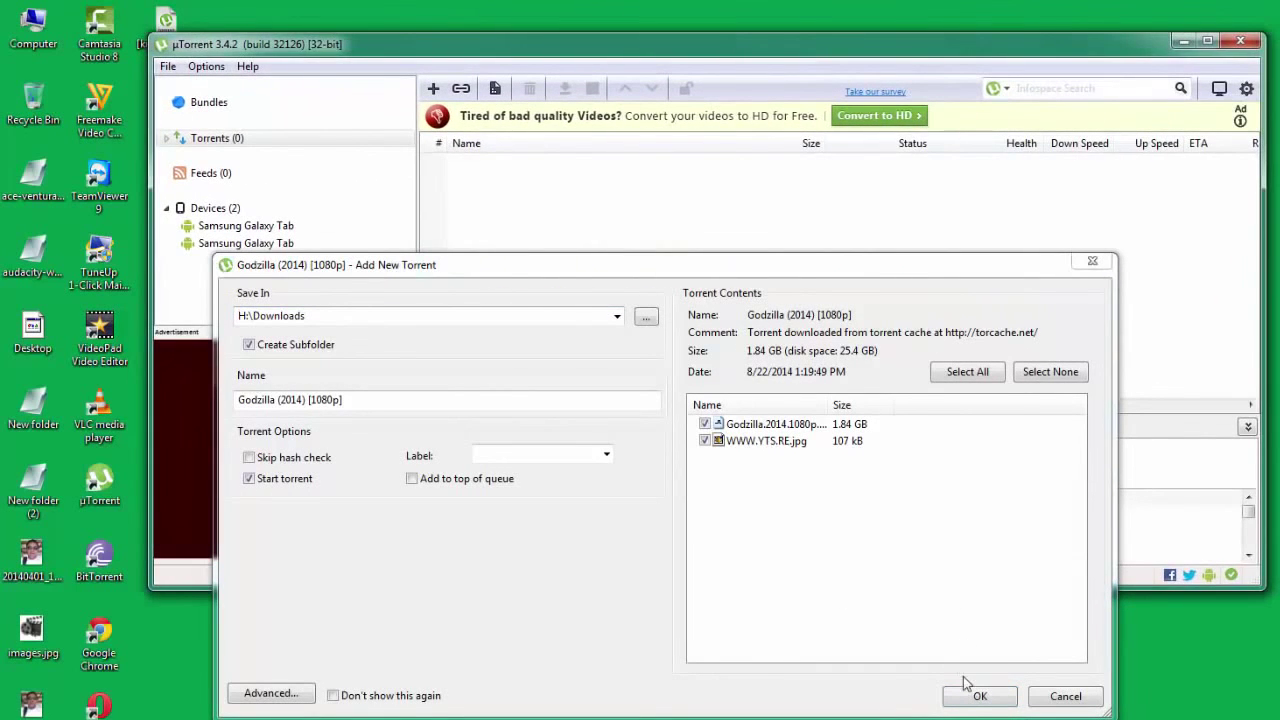
{"action": "left_click", "coordinate": [974, 700]}
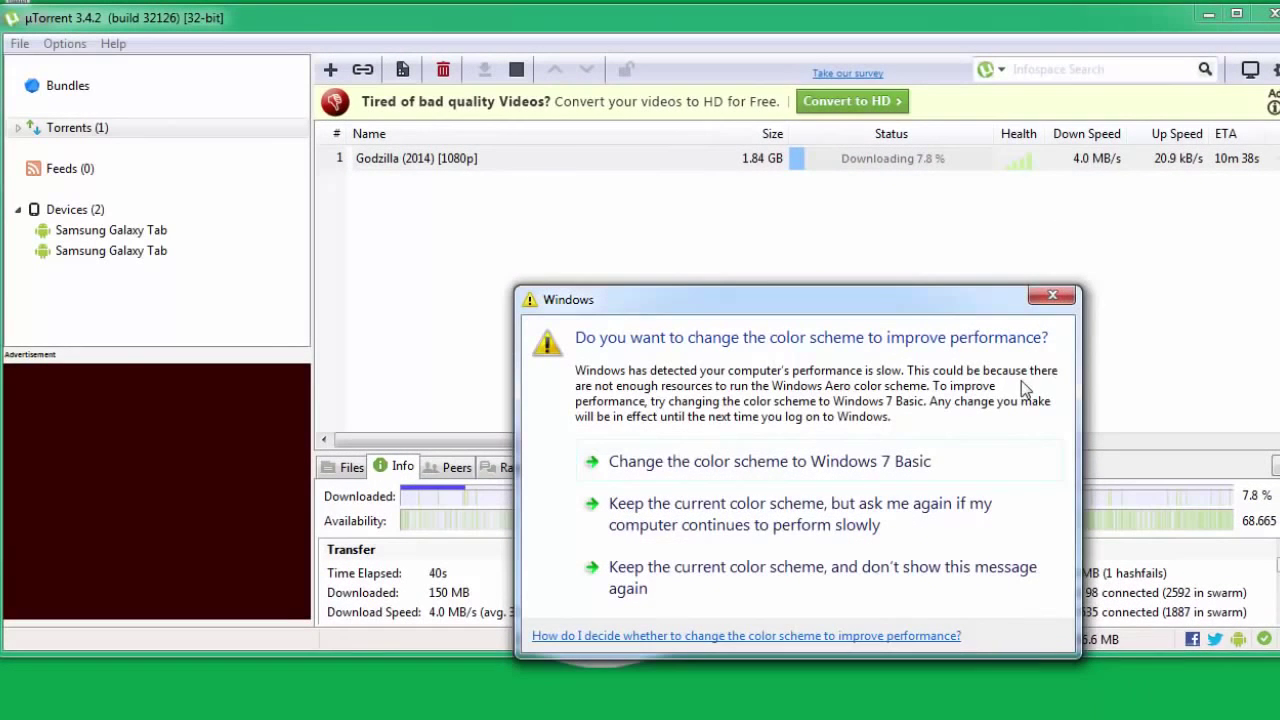
Dismiss the Windows colour-scheme prompt and open µTorrent's Preferences from the Options menu.
{"action": "left_click", "coordinate": [1060, 297]}
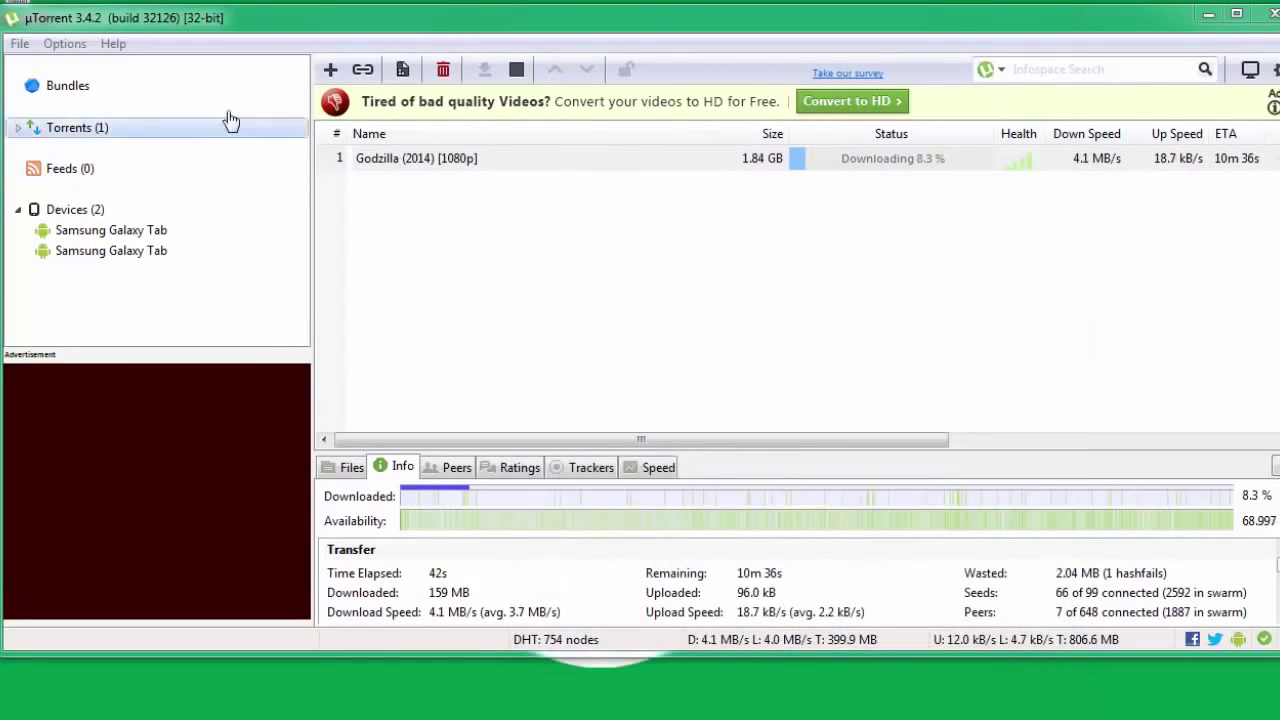
{"action": "left_click", "coordinate": [74, 46]}
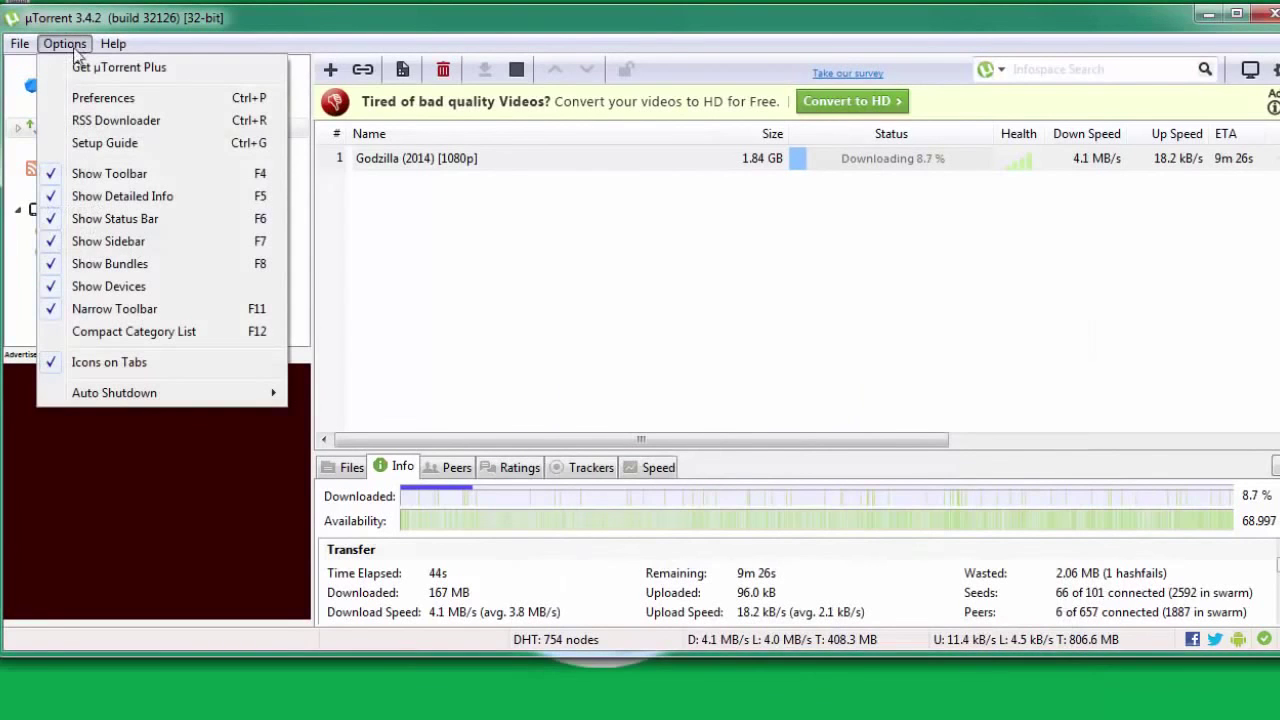
{"action": "left_click", "coordinate": [84, 101]}
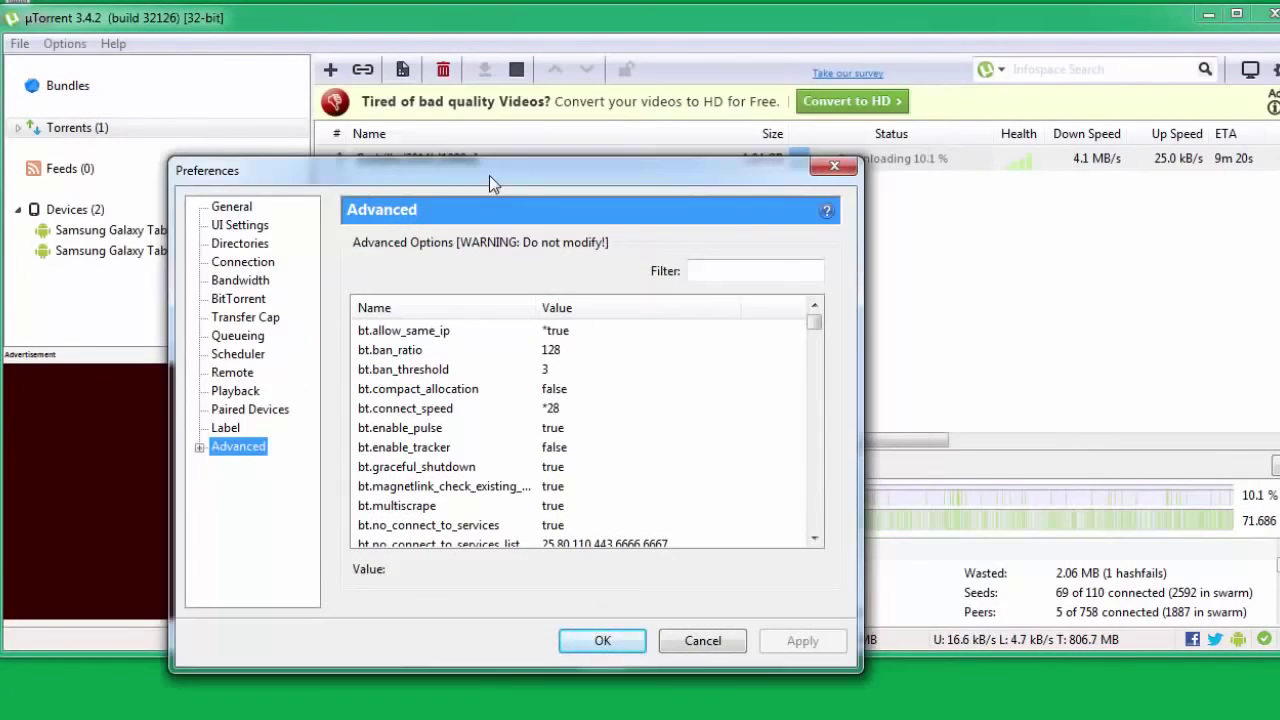
{"action": "left_click_drag", "start_coordinate": [628, 90], "coordinate": [489, 178]}
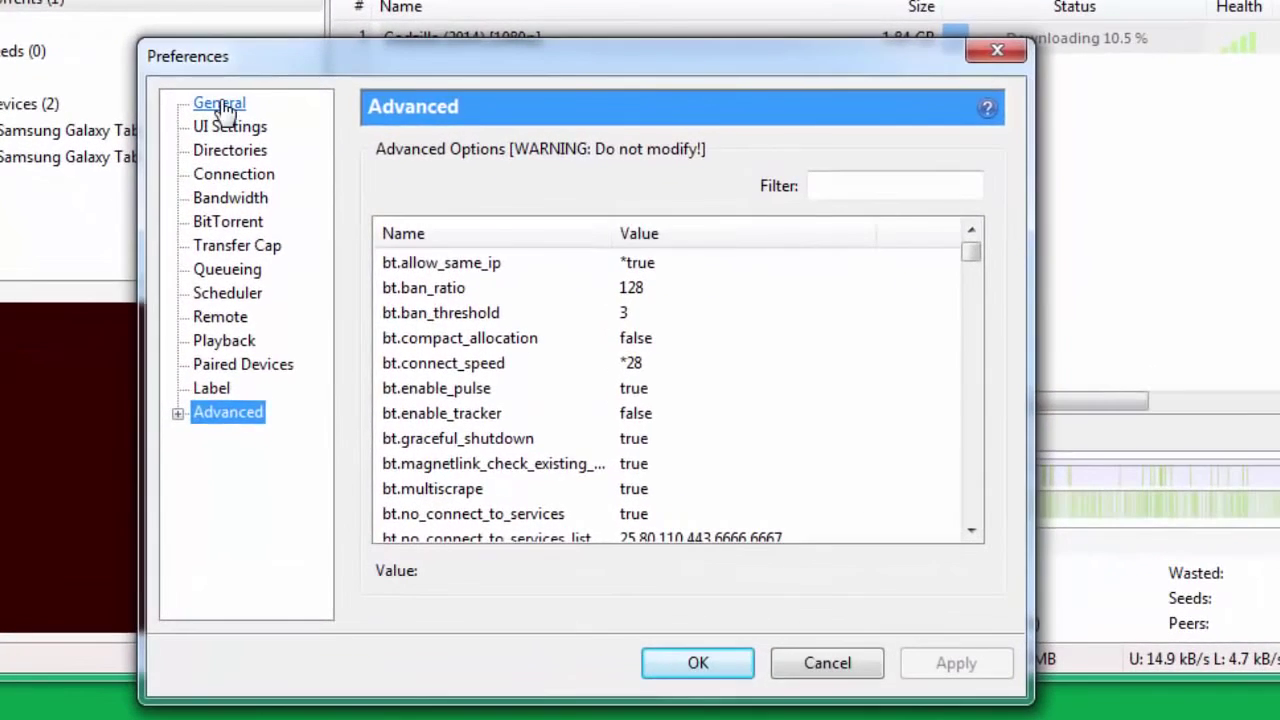
Go through General, UI Settings and Directories to the Connection page showing port 45682.
{"action": "left_click", "coordinate": [228, 208]}
{"action": "left_click", "coordinate": [232, 128]}
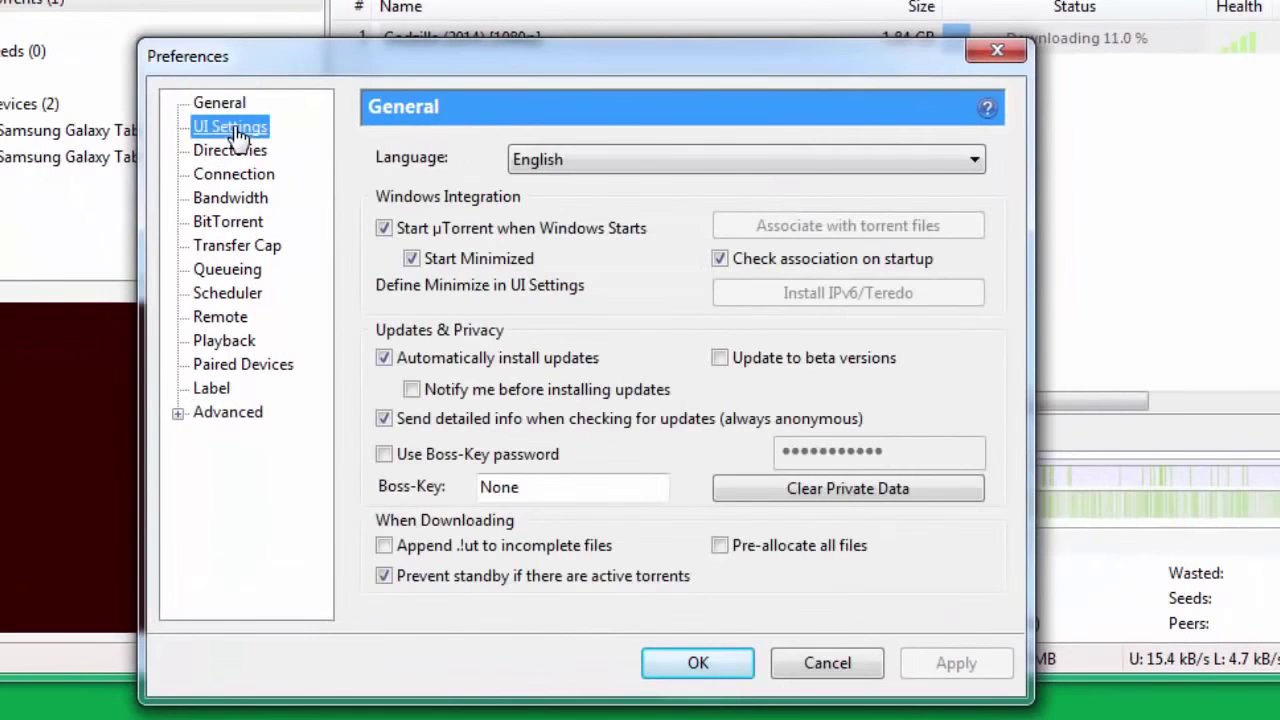
{"action": "left_click", "coordinate": [242, 153]}
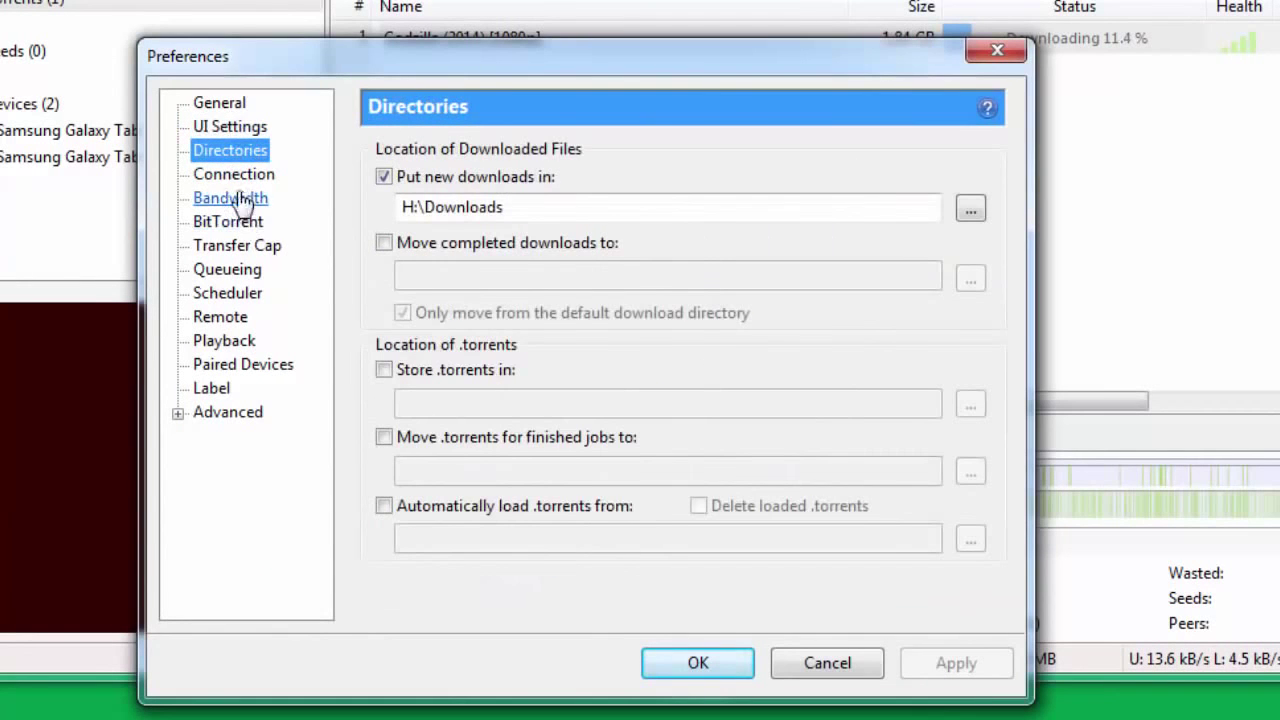
{"action": "left_click", "coordinate": [234, 180]}
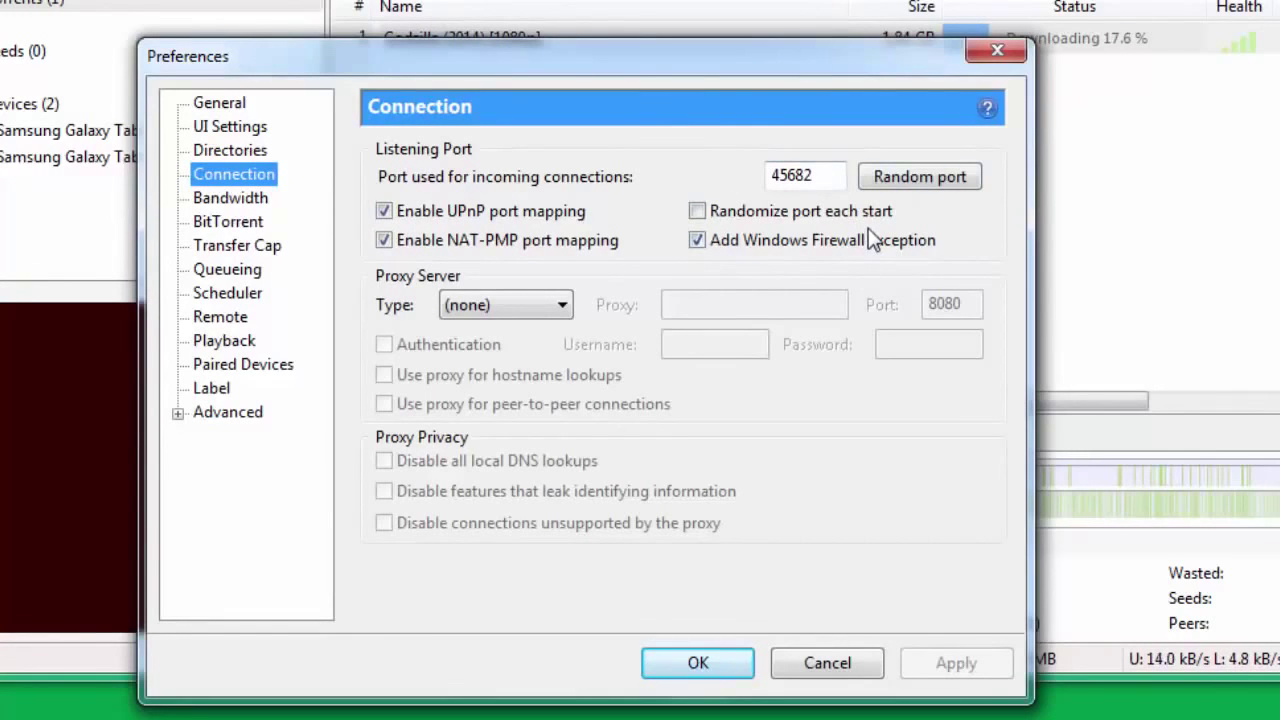
Review the Bandwidth rate limits, then show the BitTorrent page with DHT, Peer Exchange and uTP.
{"action": "left_click", "coordinate": [206, 206]}
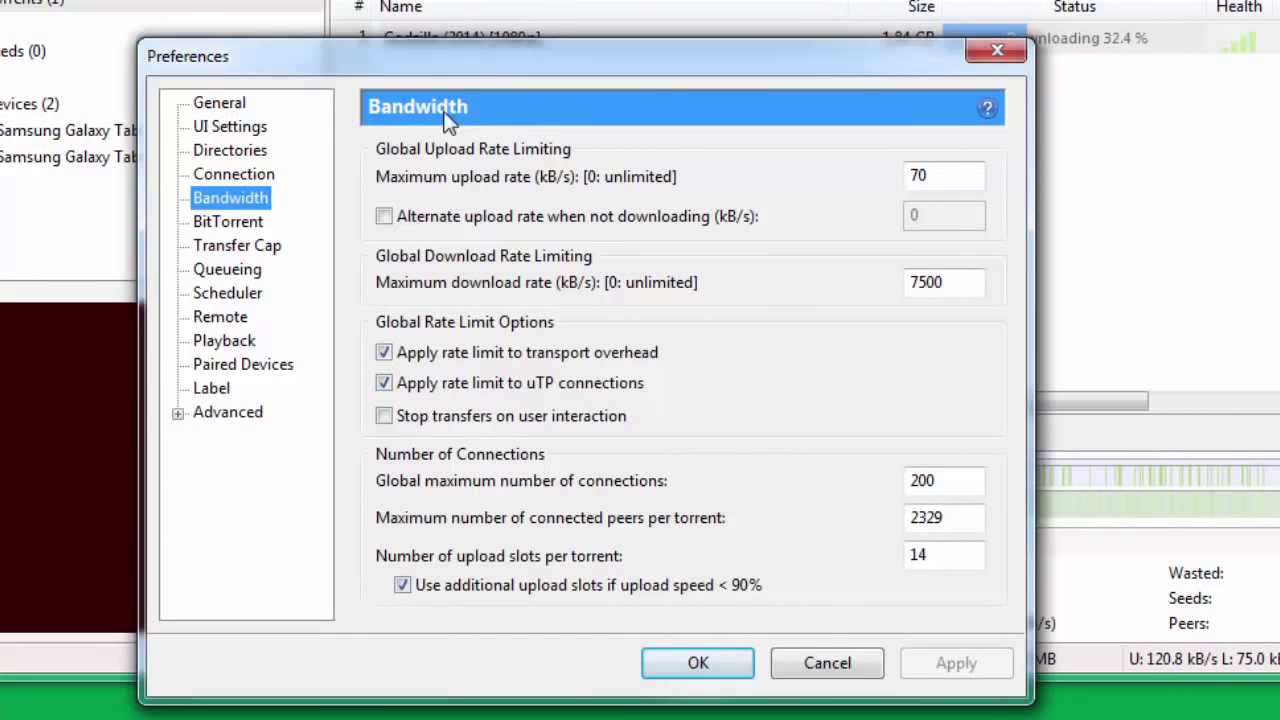
{"action": "left_click", "coordinate": [222, 226]}
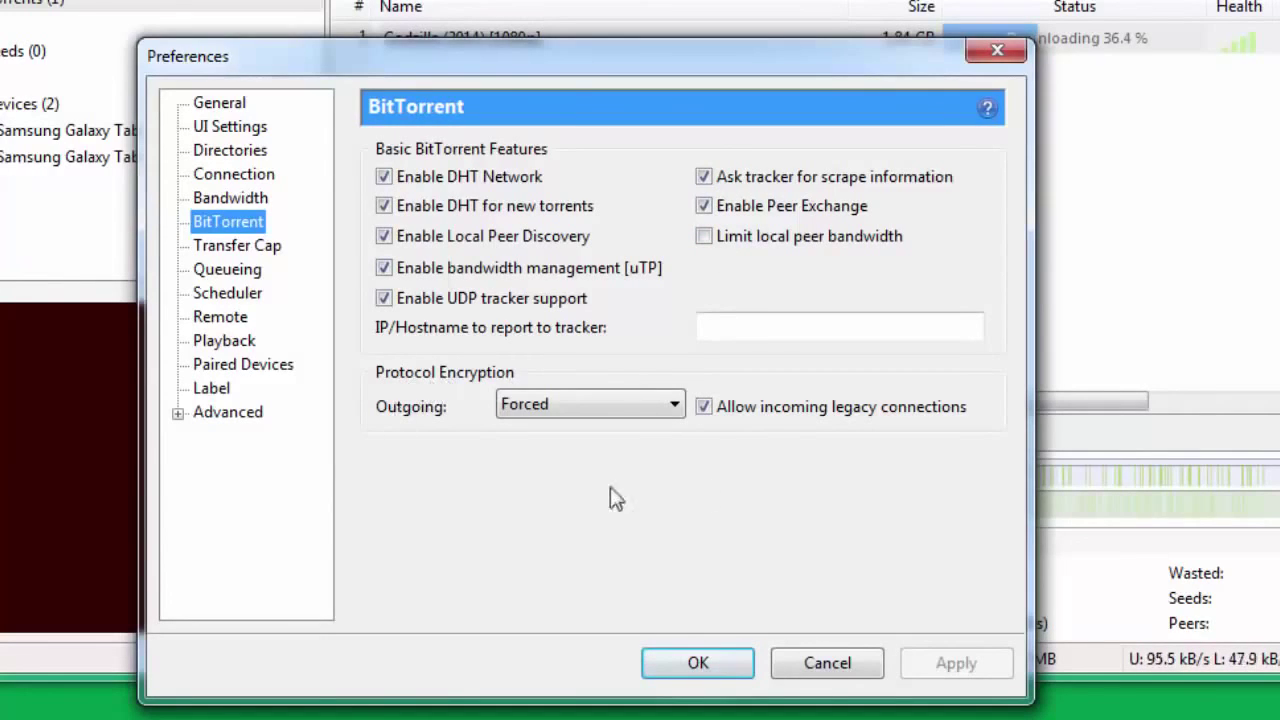
Choose Forced in the Outgoing encryption dropdown on the BitTorrent page.
{"action": "left_click", "coordinate": [676, 410]}
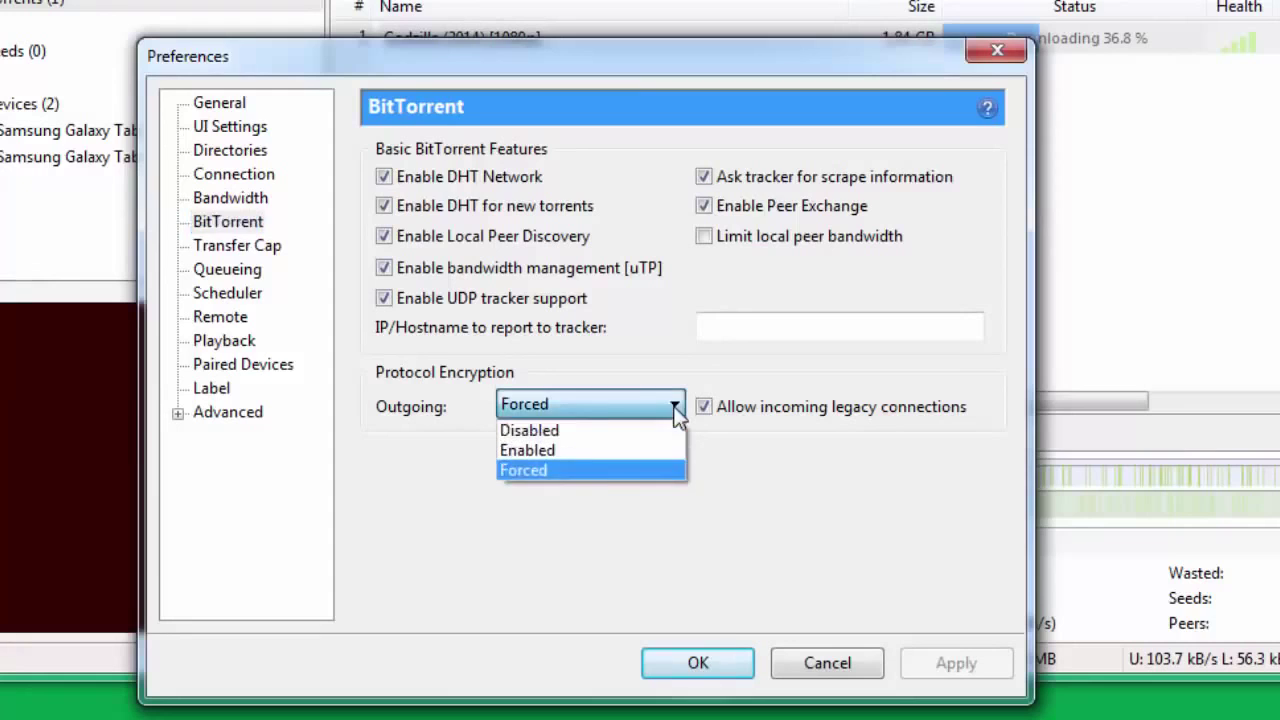
{"action": "left_click", "coordinate": [583, 472]}
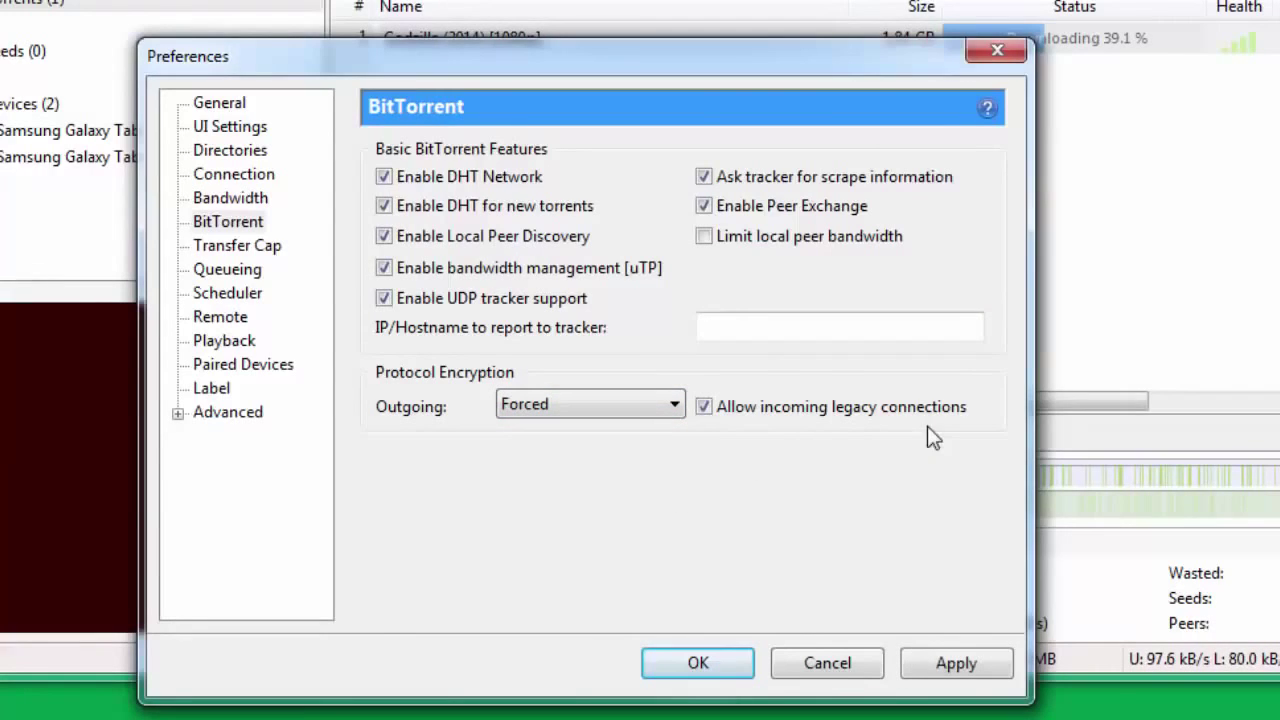
Check the Transfer Cap page, then the Queueing limits of 60 active torrents and 63 downloads.
{"action": "left_click", "coordinate": [247, 250]}
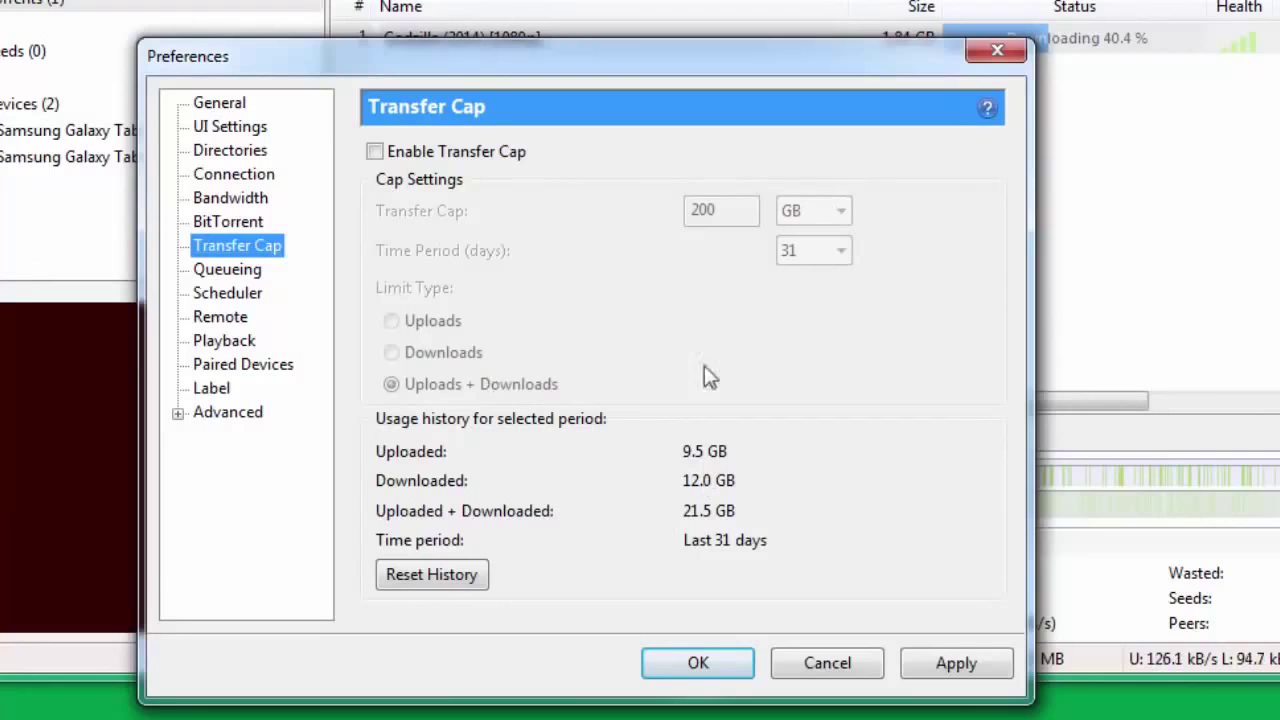
{"action": "left_click", "coordinate": [221, 274]}
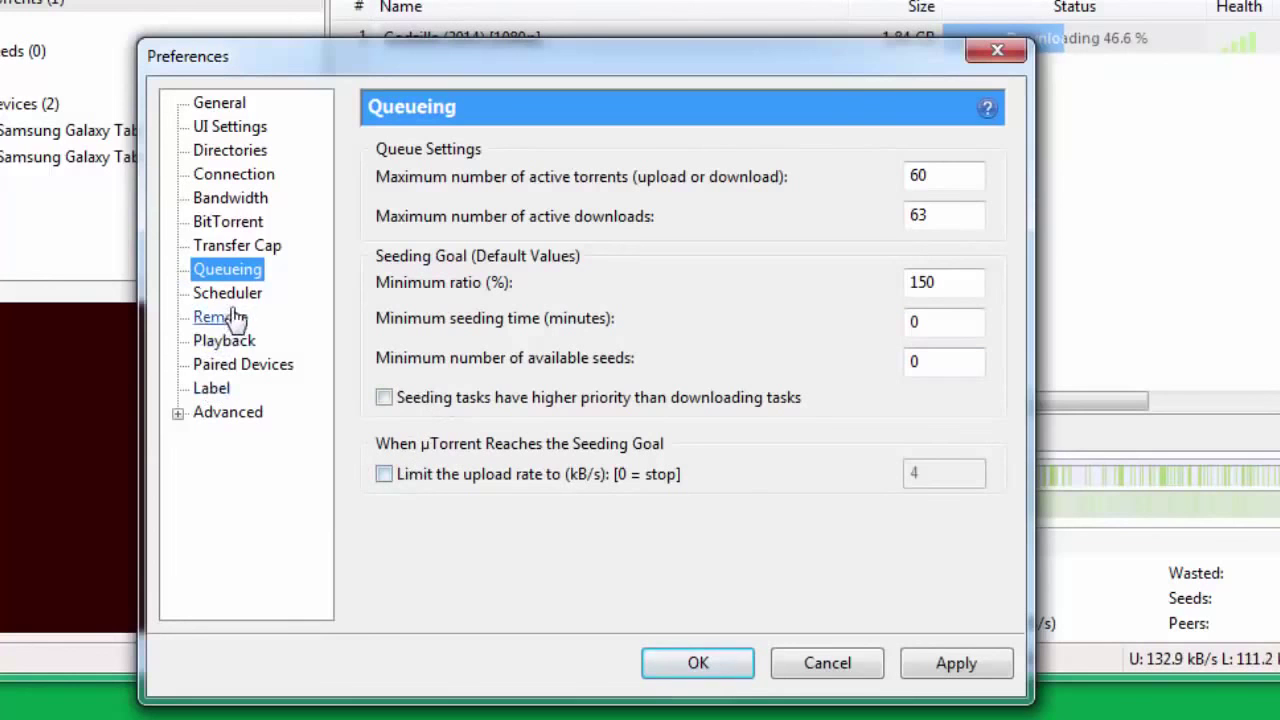
Go through the Scheduler, Remote and Playback pages to the Advanced options list.
{"action": "left_click", "coordinate": [228, 294]}
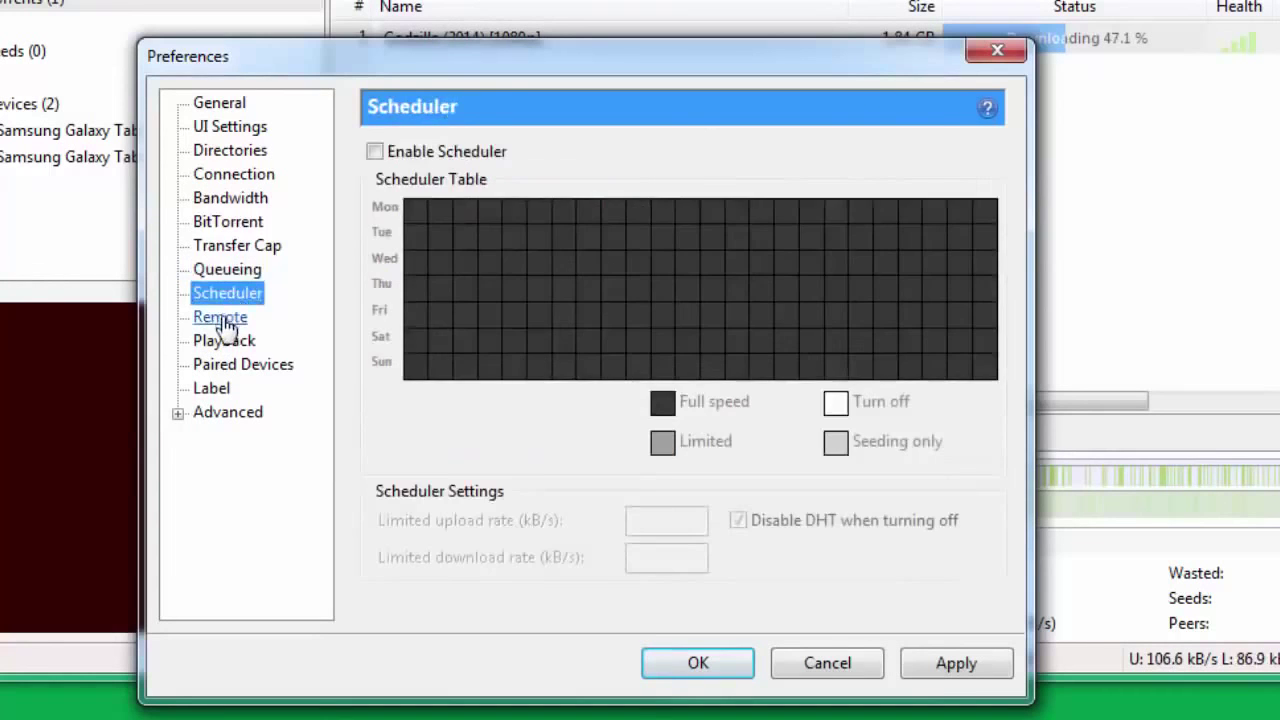
{"action": "left_click", "coordinate": [228, 318]}
{"action": "left_click", "coordinate": [226, 342]}
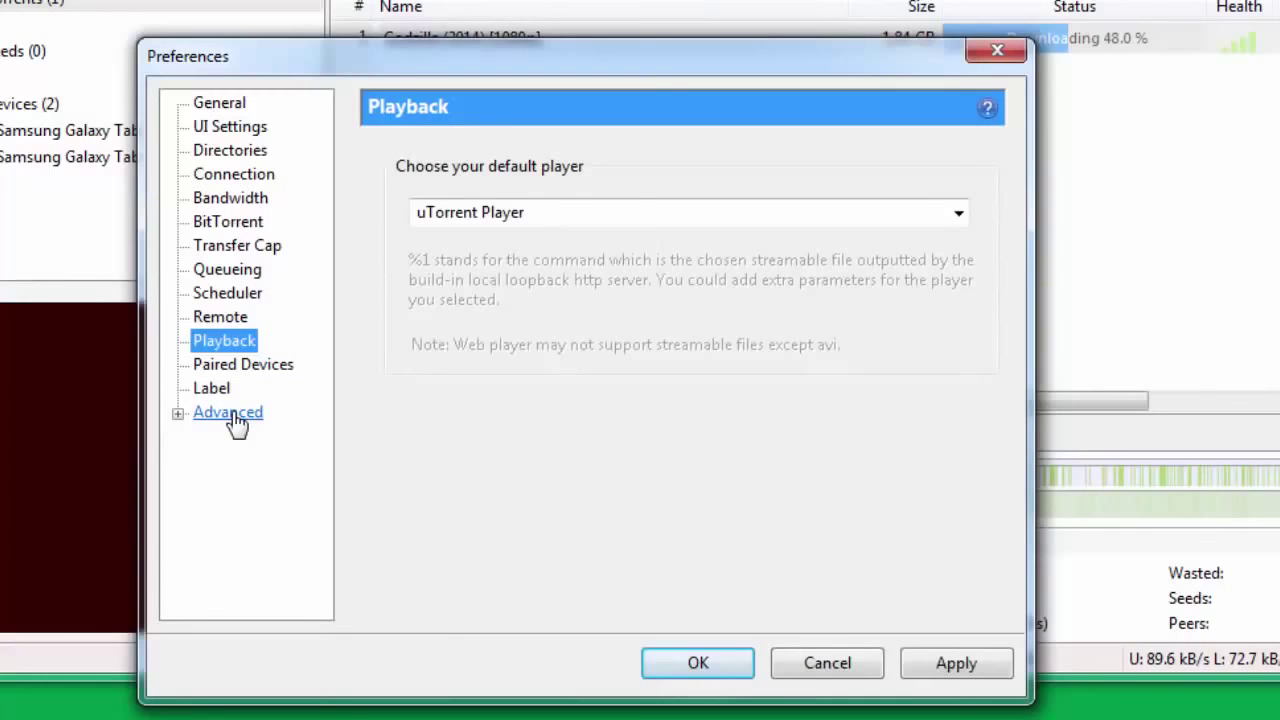
{"action": "left_click", "coordinate": [233, 418]}
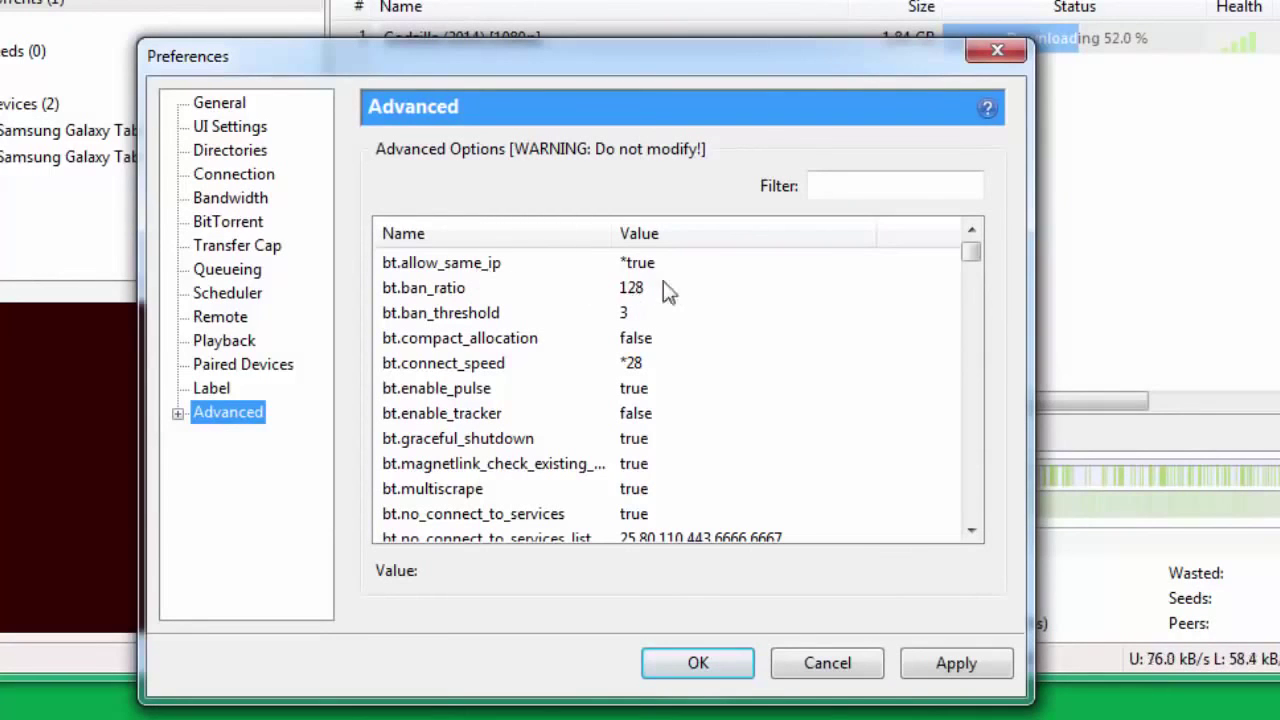
Set the bt.connect_speed advanced option to 28.
{"action": "left_click", "coordinate": [464, 263]}
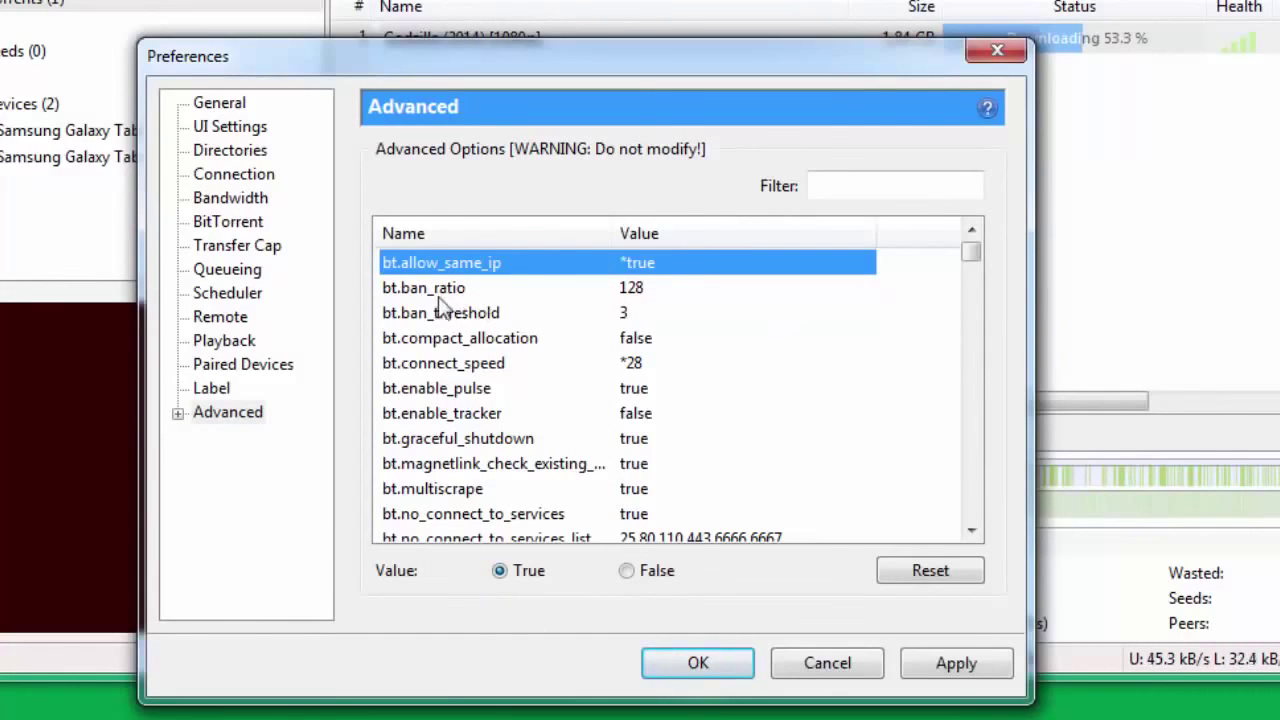
{"action": "left_click", "coordinate": [442, 365]}
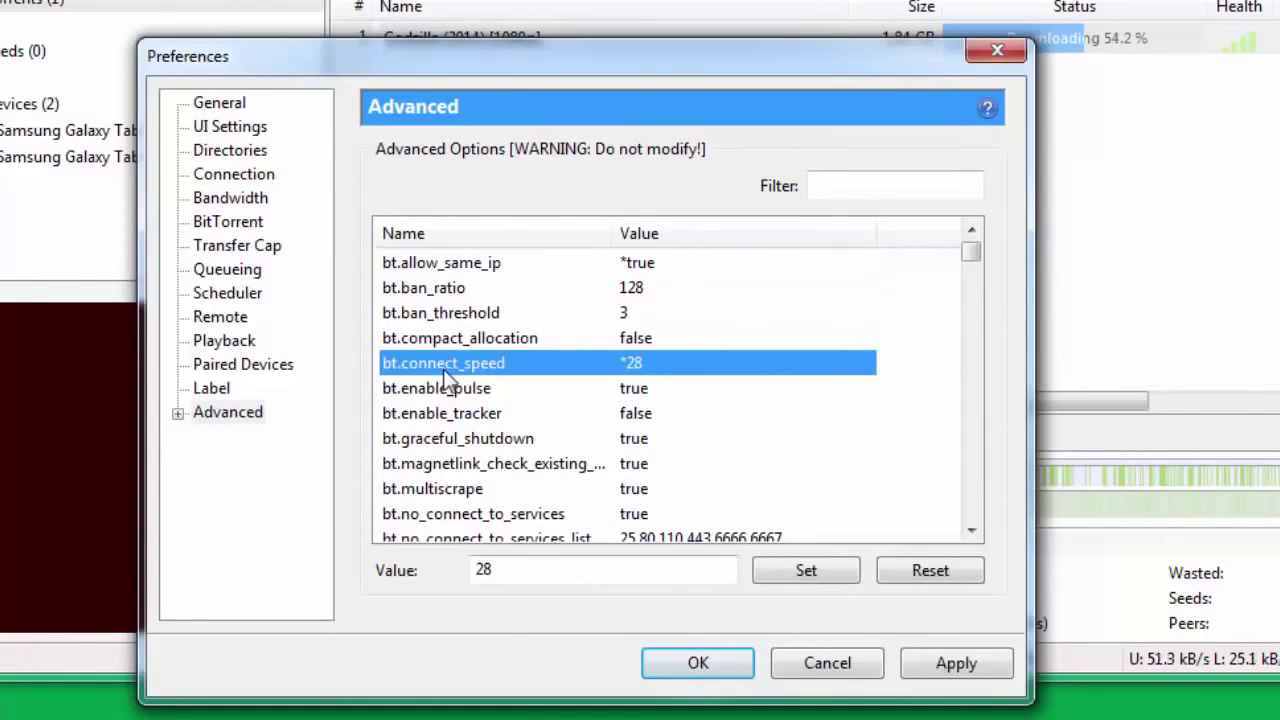
{"action": "left_click", "coordinate": [514, 569]}
{"action": "double_click", "coordinate": [468, 571]}
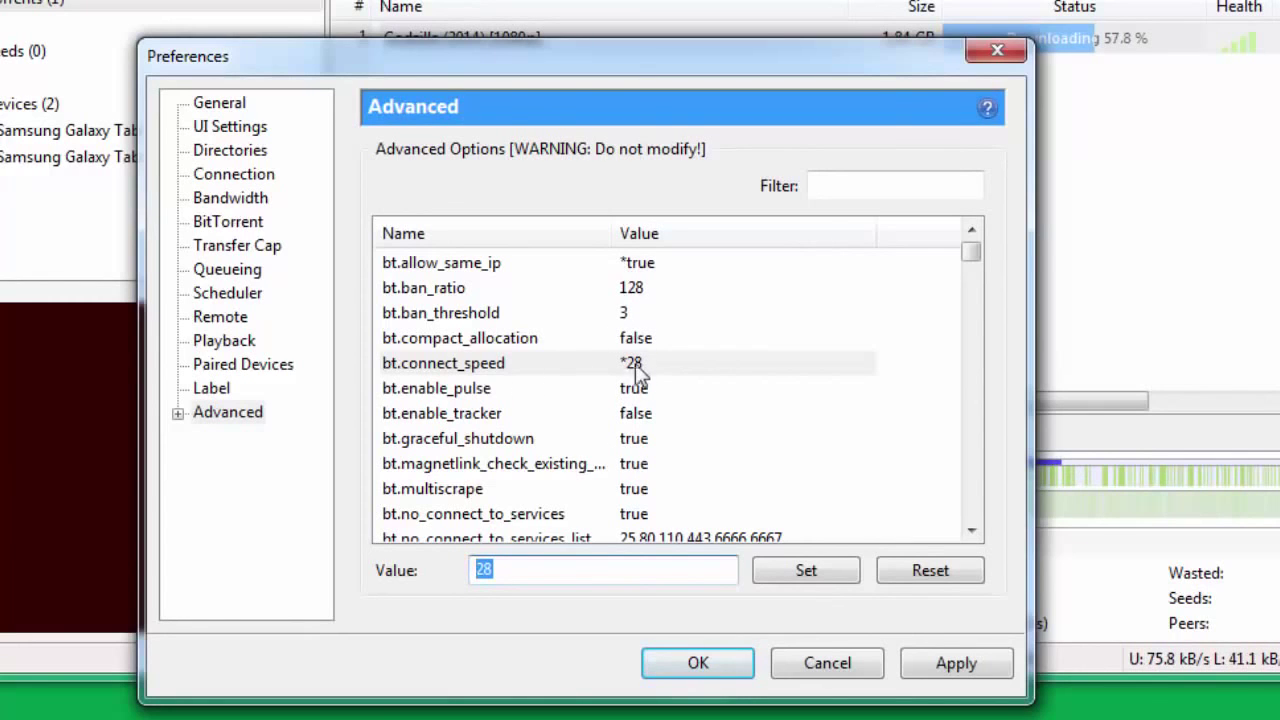
{"action": "left_click", "coordinate": [975, 541]}
{"action": "left_click", "coordinate": [975, 541]}
{"action": "left_click", "coordinate": [975, 541]}
{"action": "left_click", "coordinate": [975, 541]}
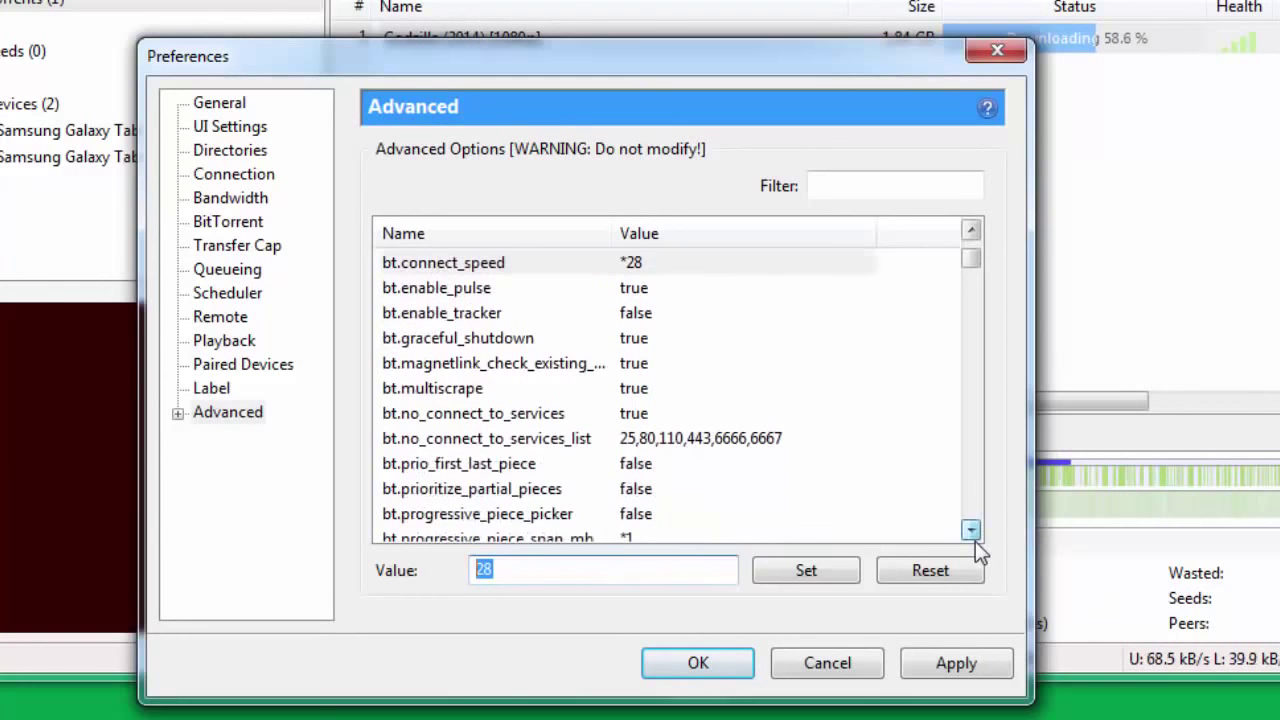
{"action": "left_click", "coordinate": [975, 541]}
{"action": "left_click", "coordinate": [975, 541]}
{"action": "left_click", "coordinate": [975, 541]}
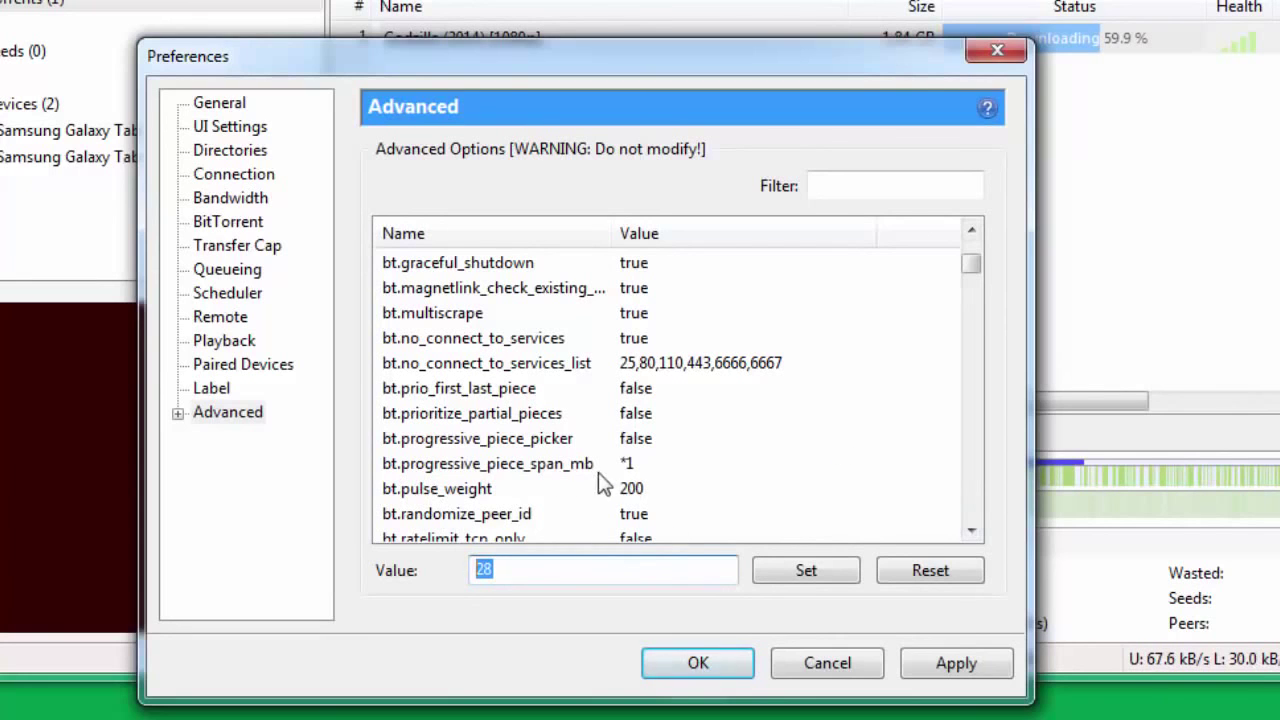
Check bt.progressive_piece_span_mb (1), gui.show_notorrents_node (false) and gui.update_rate (2000).
{"action": "left_click", "coordinate": [508, 464]}
{"action": "scroll", "coordinate": [764, 512], "scroll_direction": "down", "scroll_amount": 3}
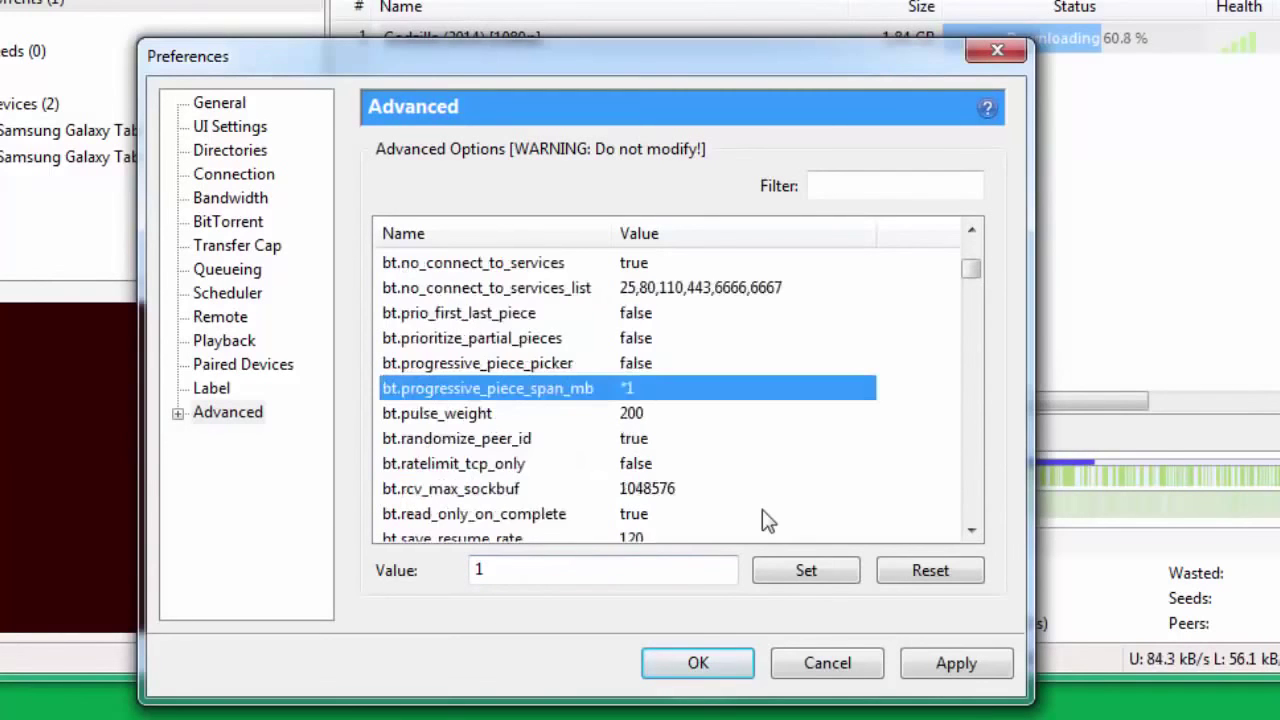
{"action": "scroll", "coordinate": [762, 509], "scroll_direction": "down", "scroll_amount": 12}
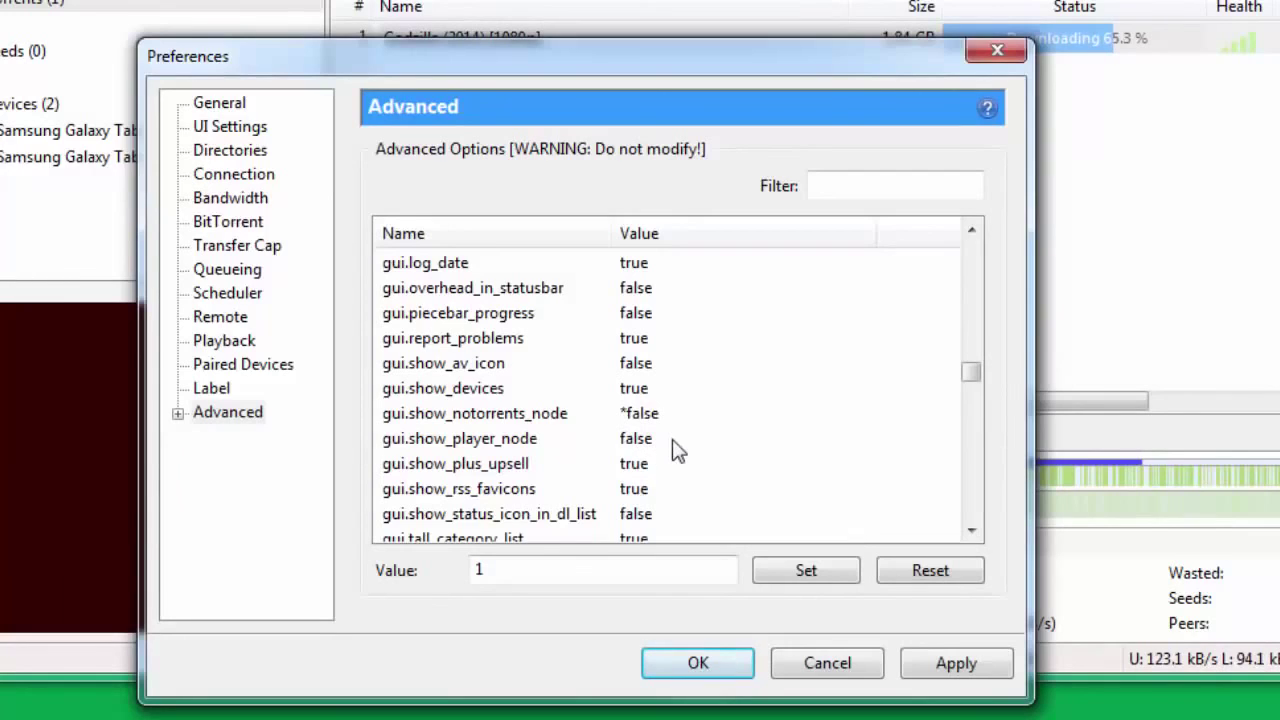
{"action": "left_click", "coordinate": [650, 415]}
{"action": "scroll", "coordinate": [560, 450], "scroll_direction": "down", "scroll_amount": 2}
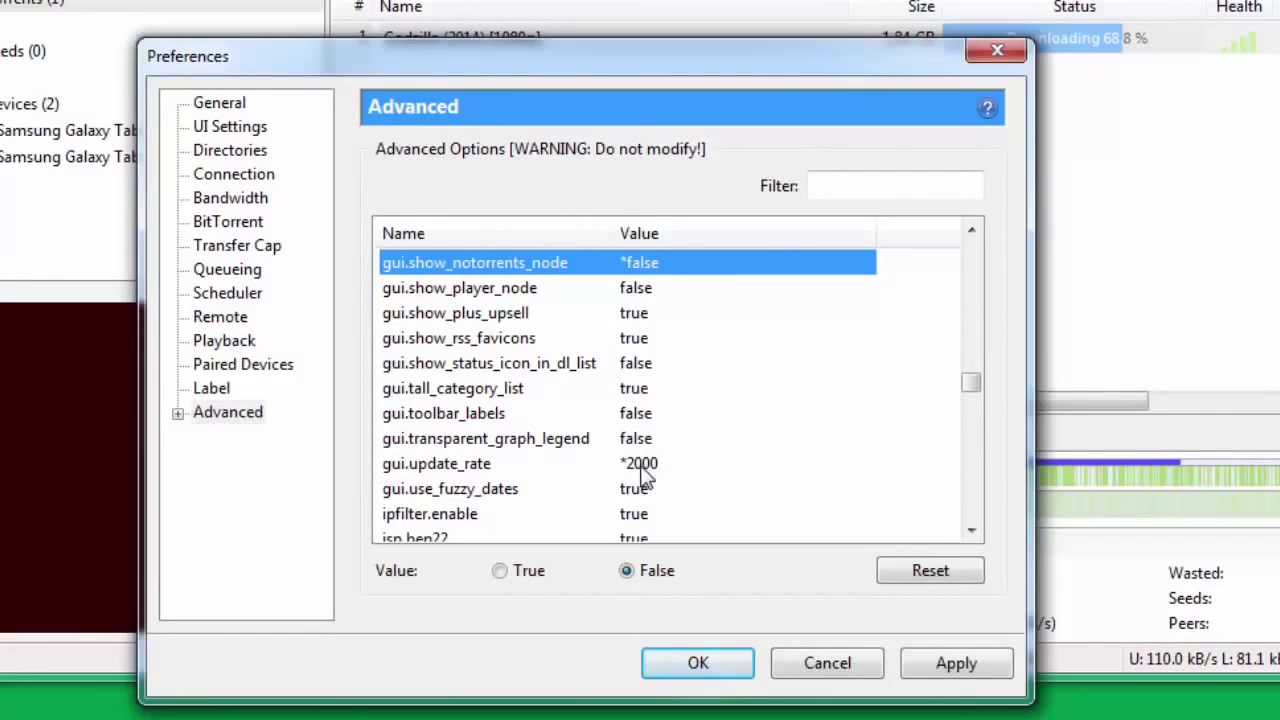
{"action": "left_click", "coordinate": [641, 466]}
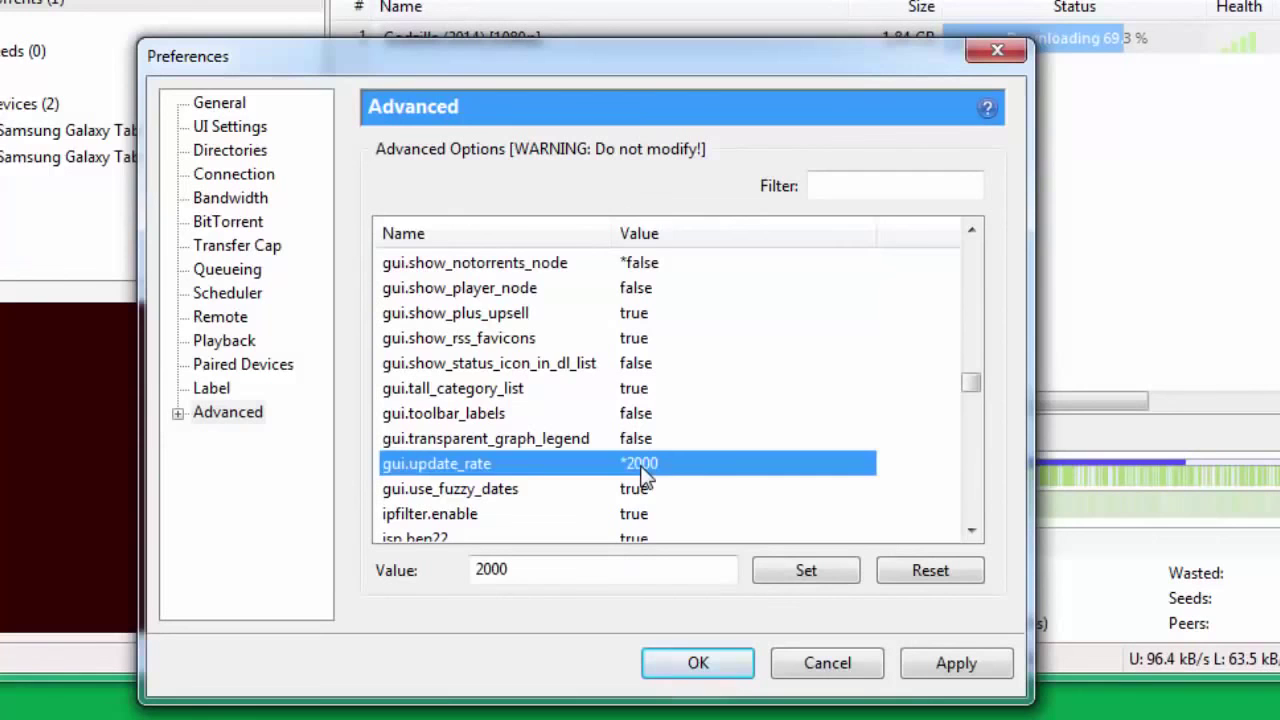
{"action": "scroll", "coordinate": [641, 478], "scroll_direction": "down", "scroll_amount": 3}
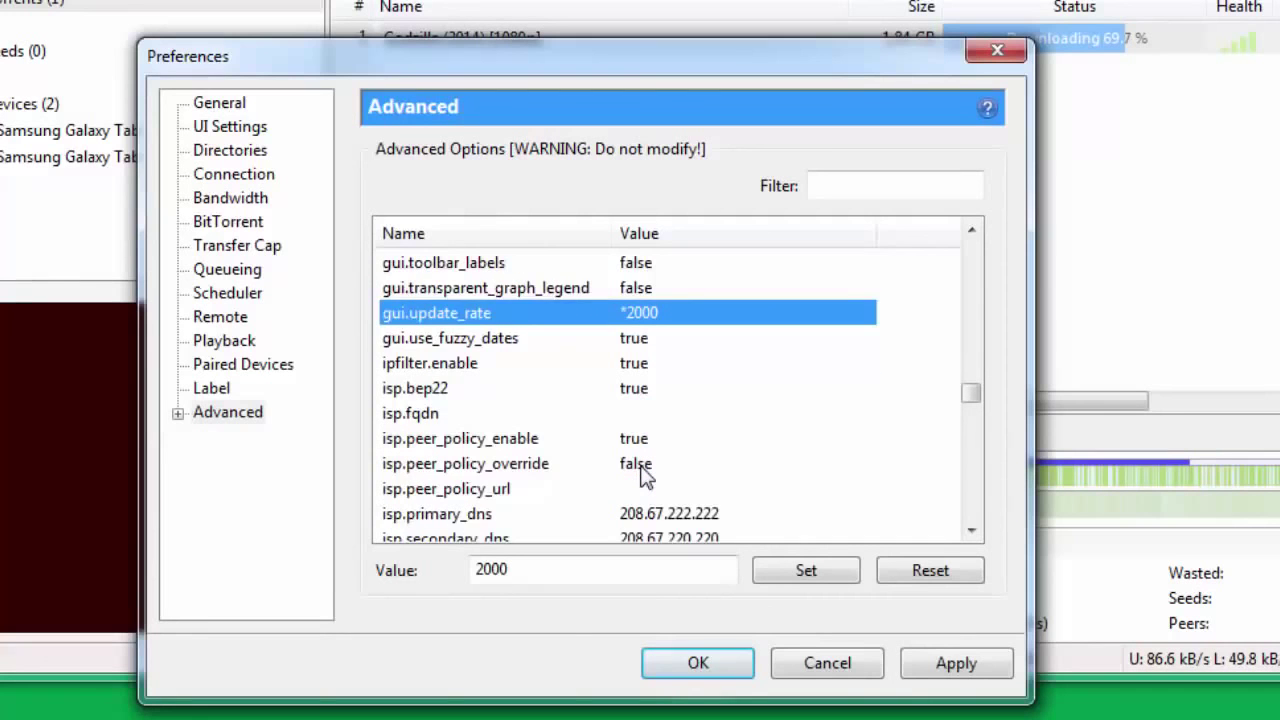
{"action": "scroll", "coordinate": [641, 478], "scroll_direction": "down", "scroll_amount": 2}
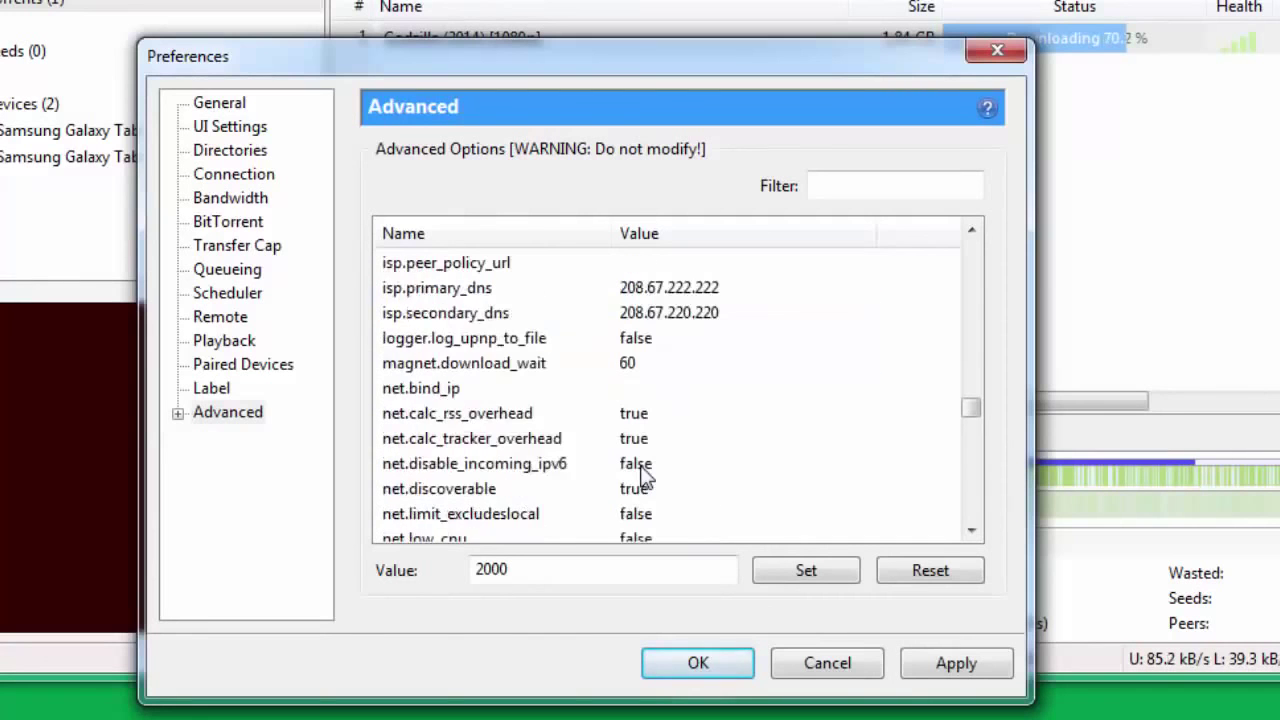
{"action": "scroll", "coordinate": [641, 478], "scroll_direction": "down", "scroll_amount": 1}
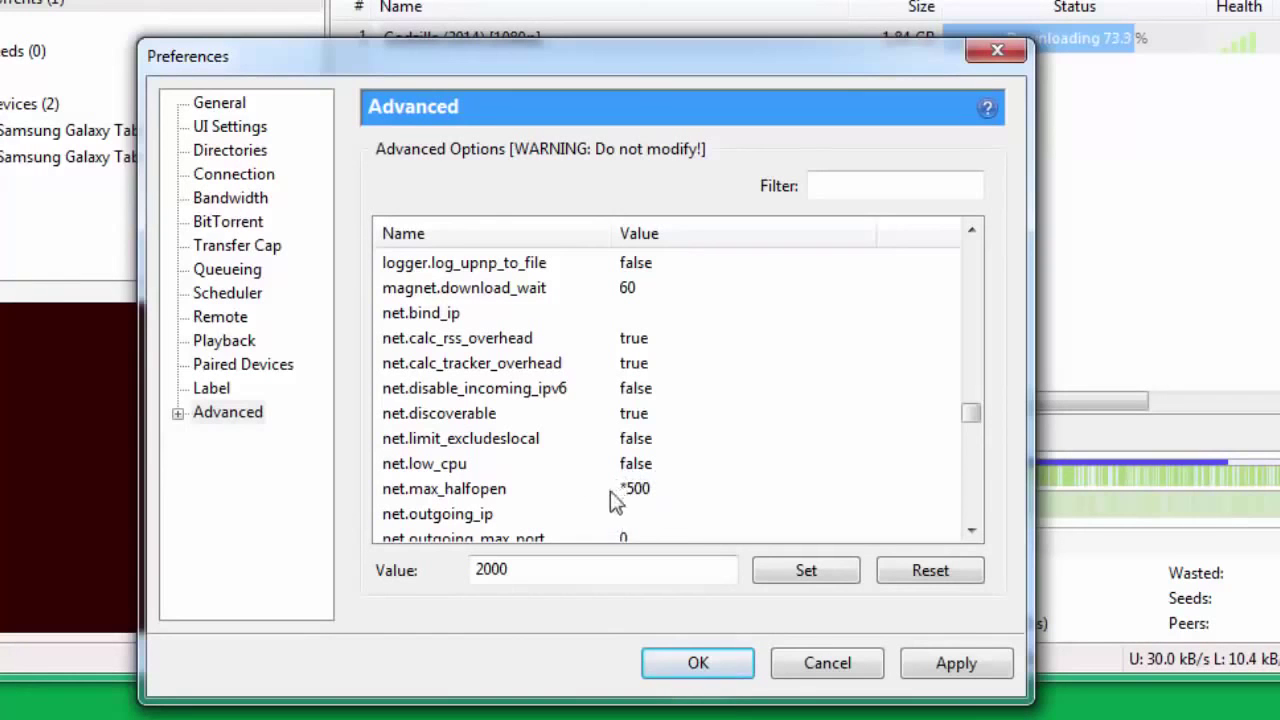
{"action": "left_click", "coordinate": [464, 495]}
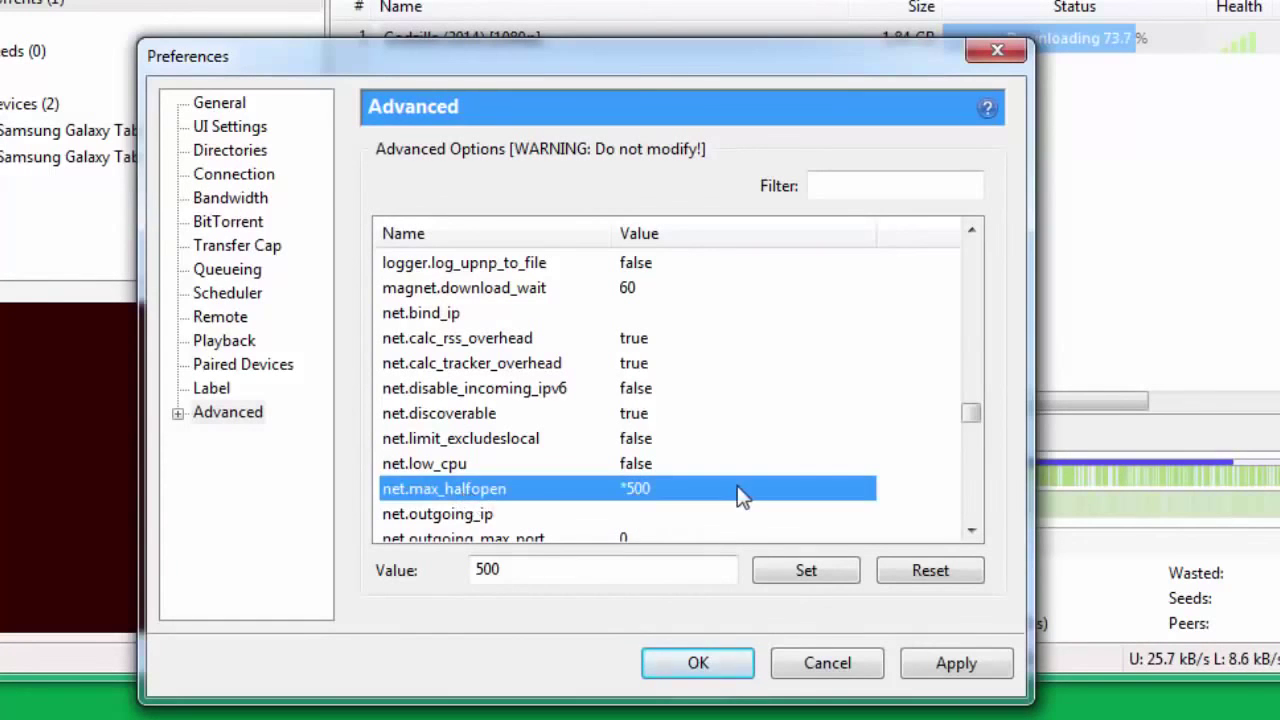
{"action": "scroll", "coordinate": [737, 487], "scroll_direction": "down", "scroll_amount": 3}
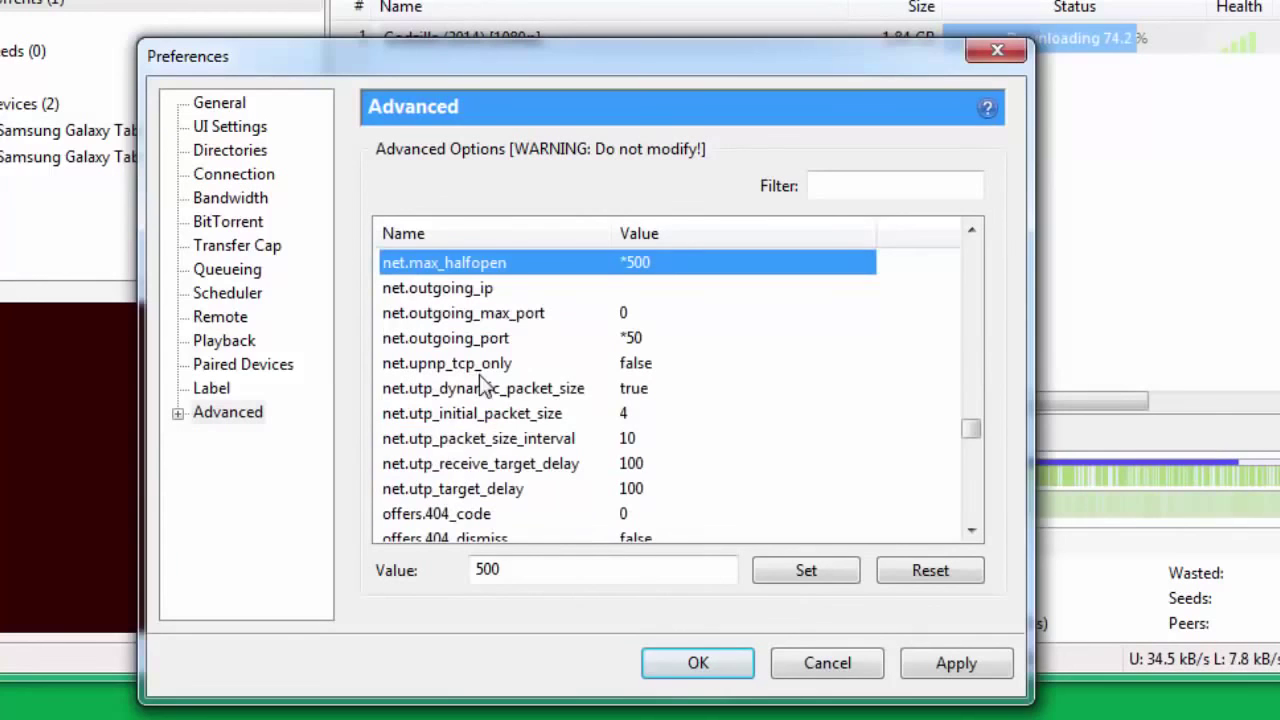
{"action": "left_click", "coordinate": [455, 340]}
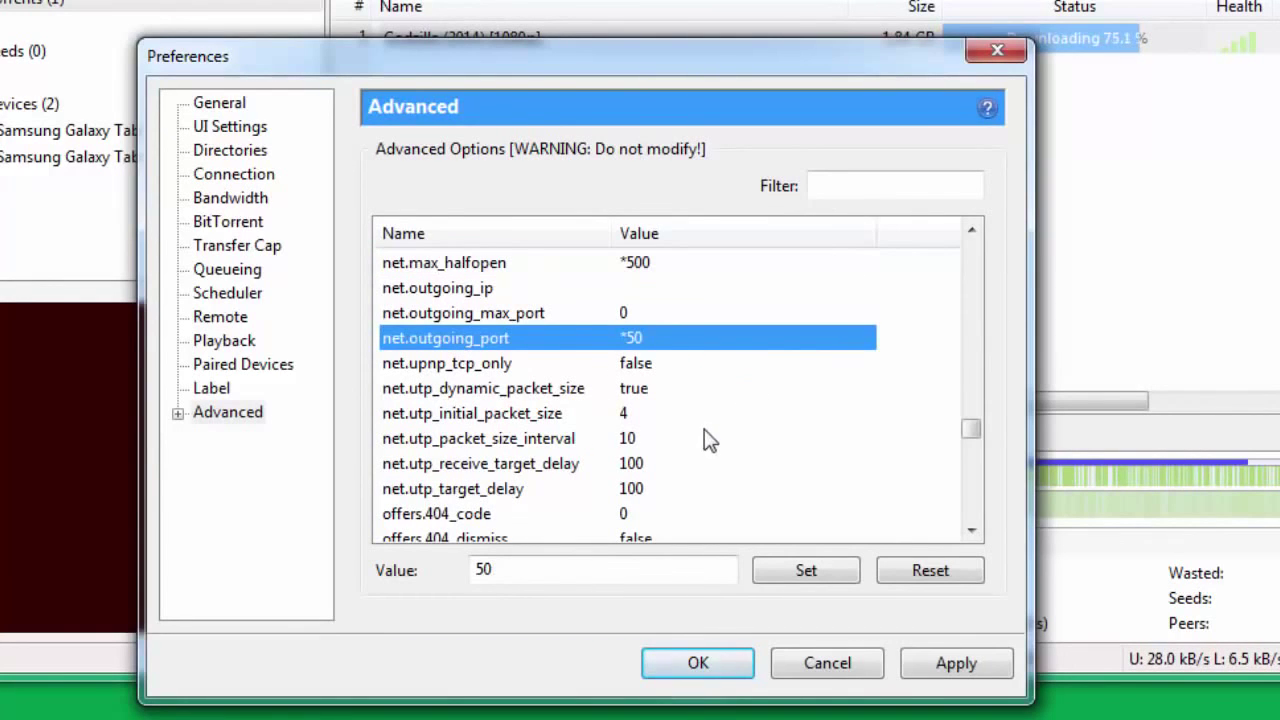
{"action": "scroll", "coordinate": [704, 440], "scroll_direction": "down", "scroll_amount": 5}
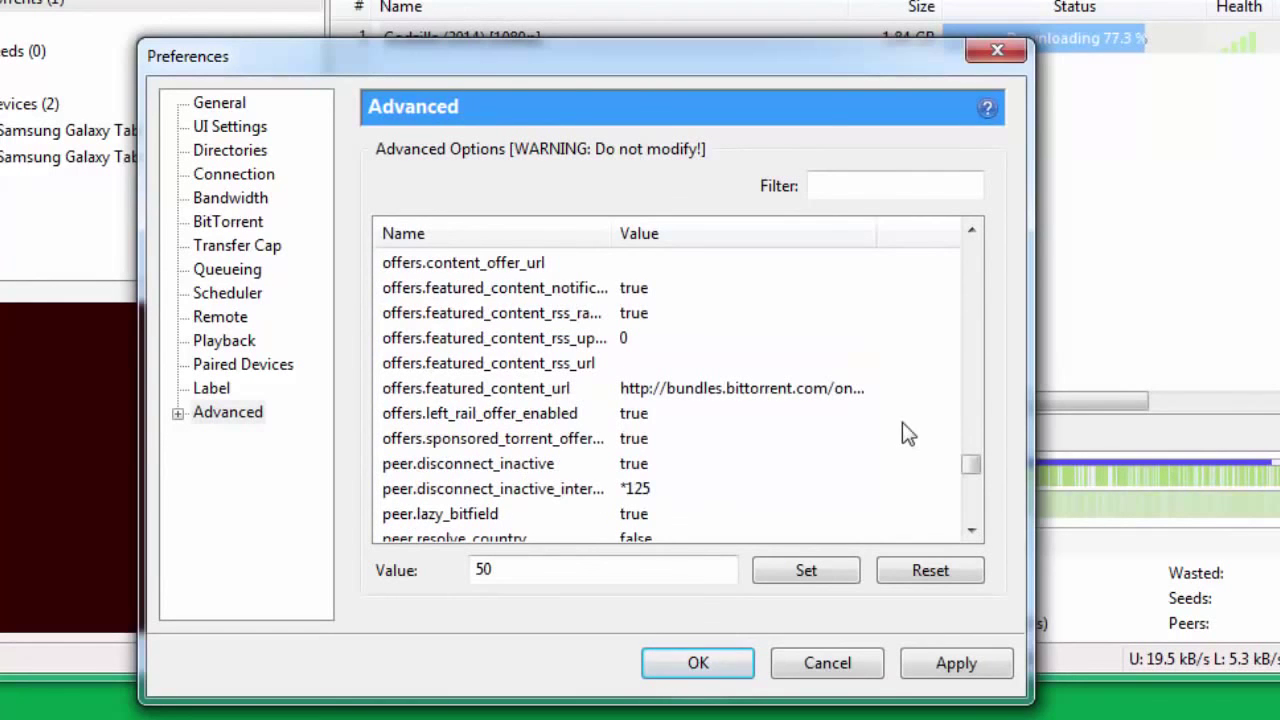
{"action": "left_click", "coordinate": [466, 488]}
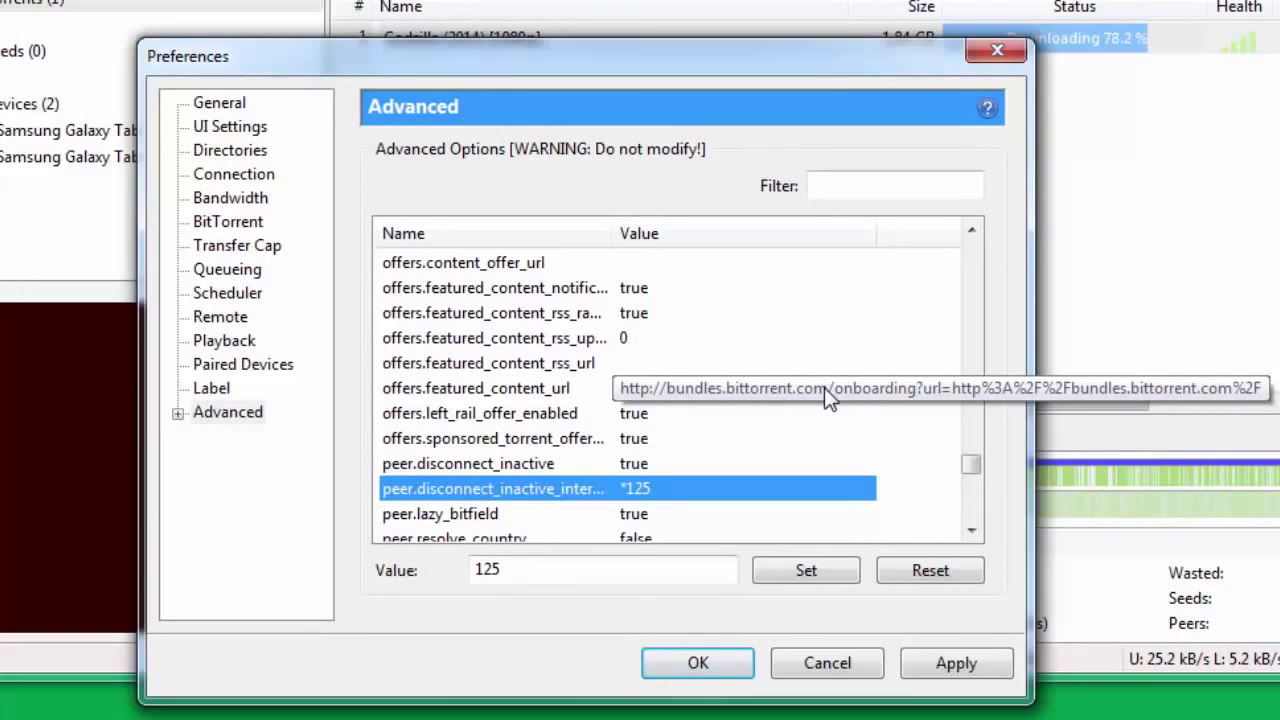
{"action": "scroll", "coordinate": [826, 394], "scroll_direction": "down", "scroll_amount": 3}
{"action": "scroll", "coordinate": [828, 398], "scroll_direction": "down", "scroll_amount": 3}
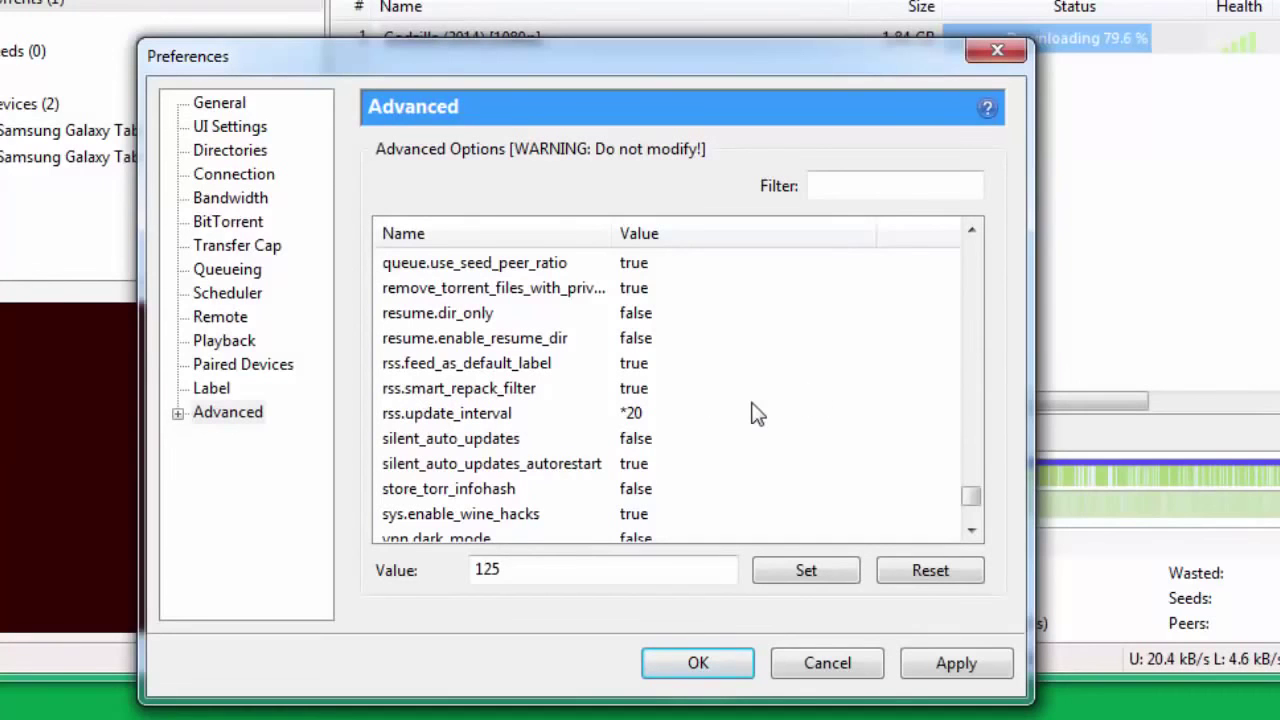
{"action": "left_click", "coordinate": [443, 414]}
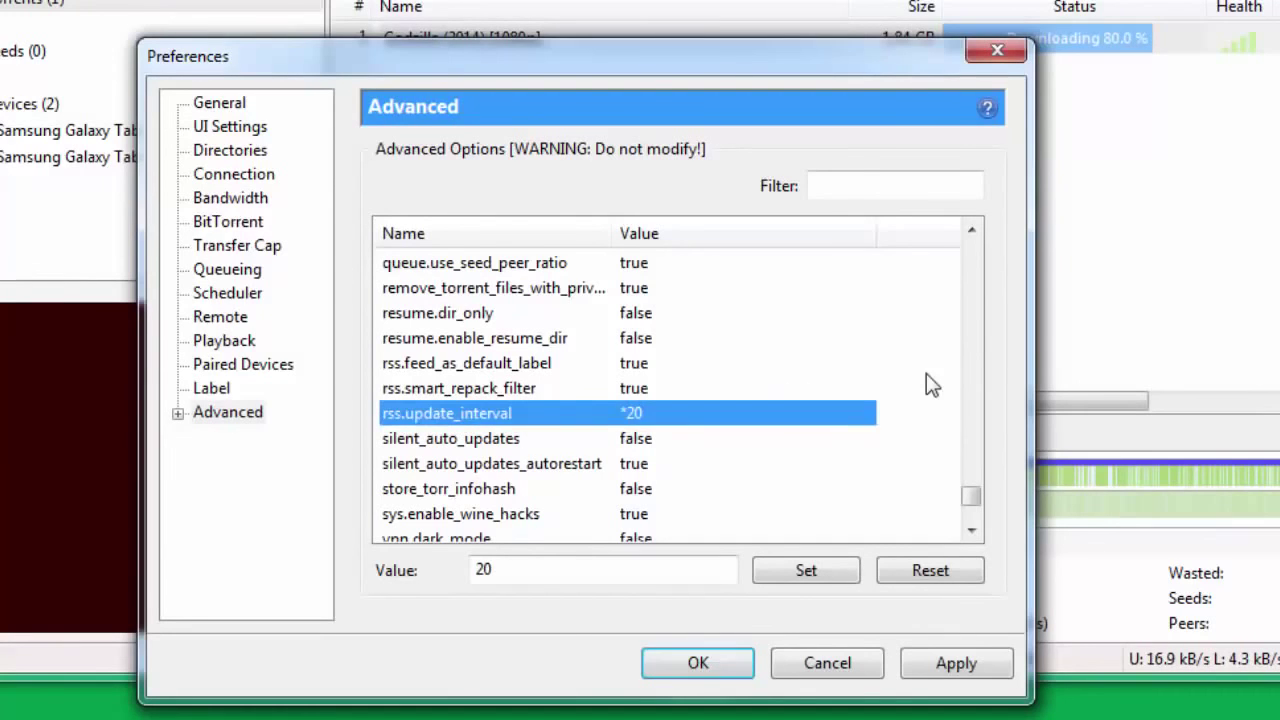
{"action": "scroll", "coordinate": [926, 376], "scroll_direction": "down", "scroll_amount": 1}
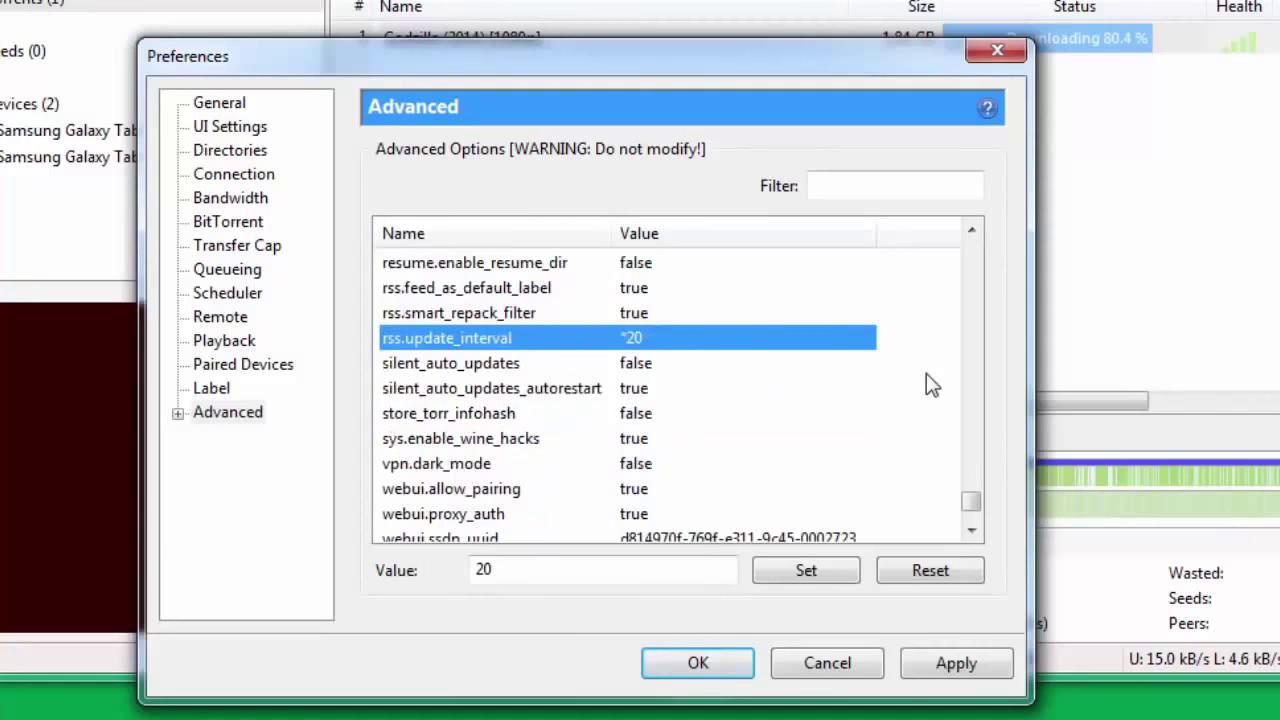
{"action": "scroll", "coordinate": [926, 376], "scroll_direction": "down", "scroll_amount": 1}
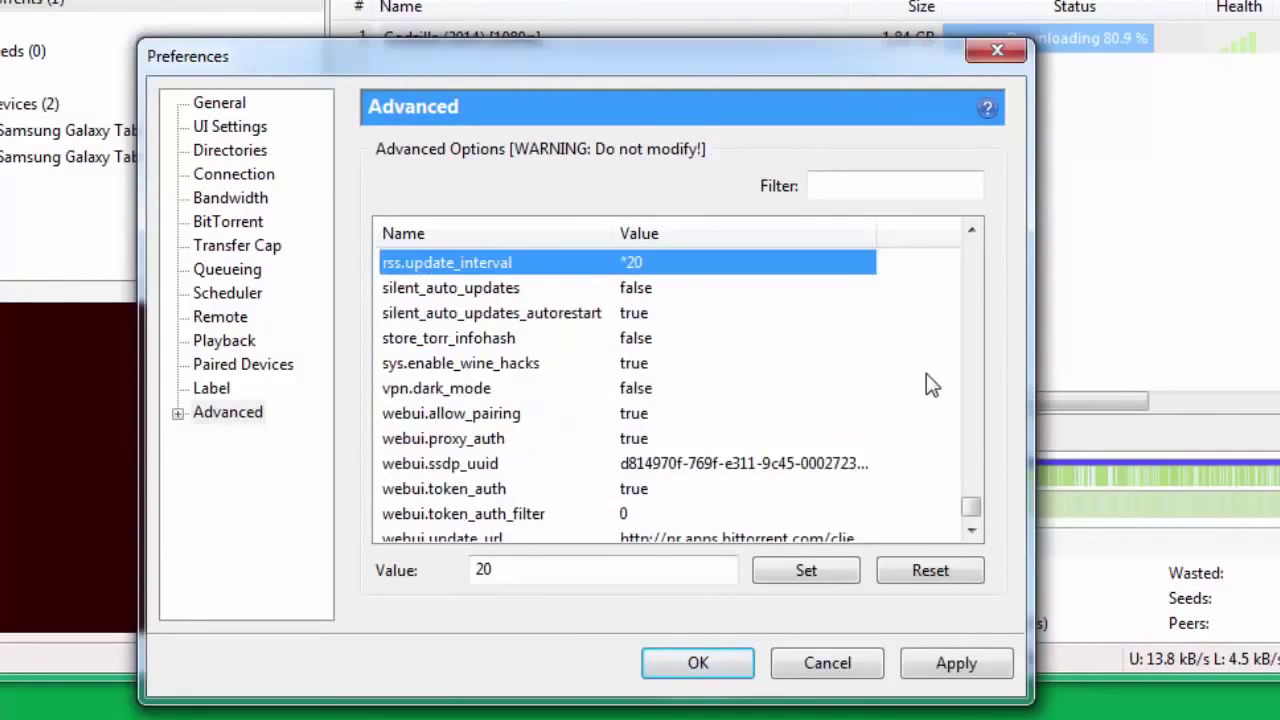
{"action": "scroll", "coordinate": [926, 376], "scroll_direction": "down", "scroll_amount": 1}
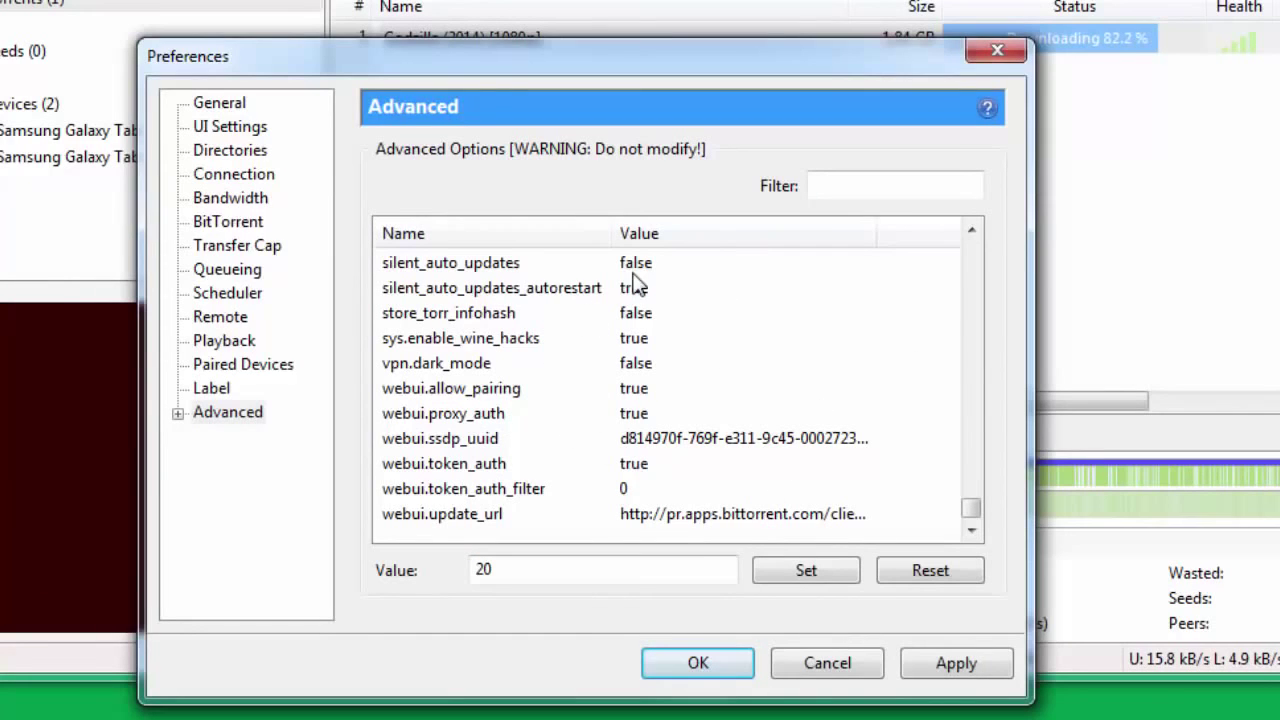
Apply the preferences with OK and bring up the µTorrent tray icon's context menu.
{"action": "left_click", "coordinate": [705, 663]}
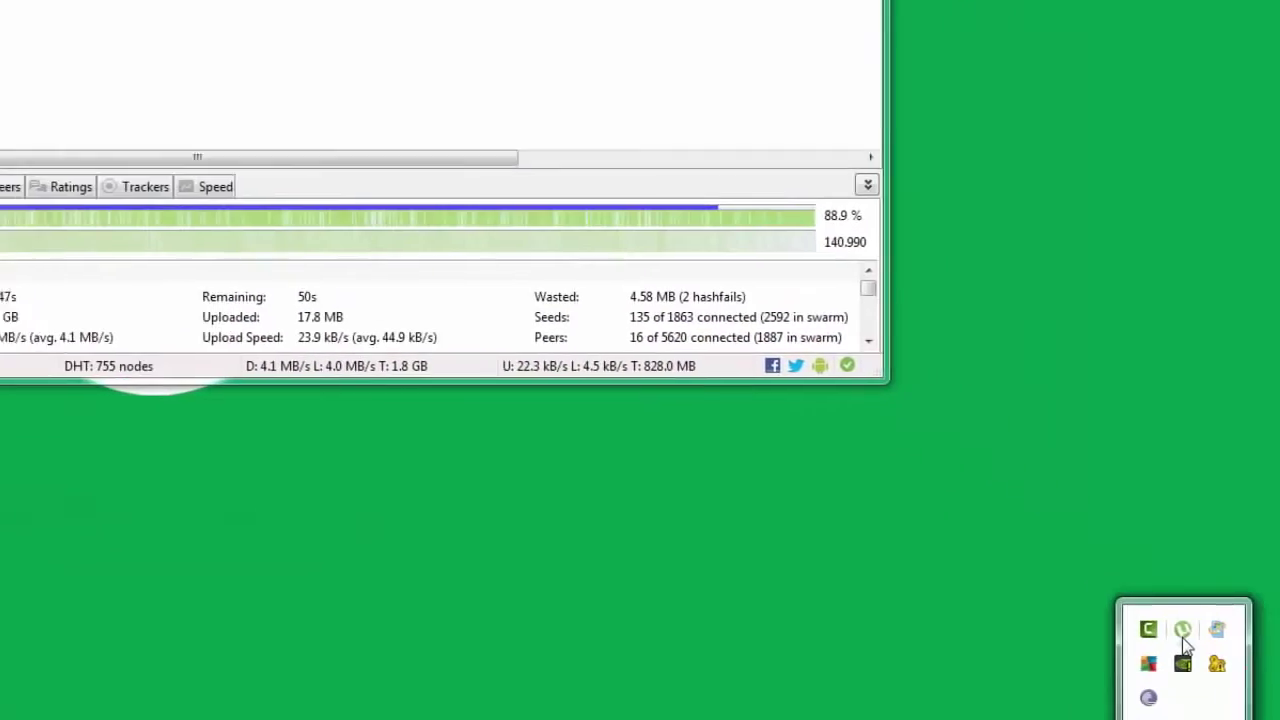
{"action": "right_click", "coordinate": [1066, 557]}
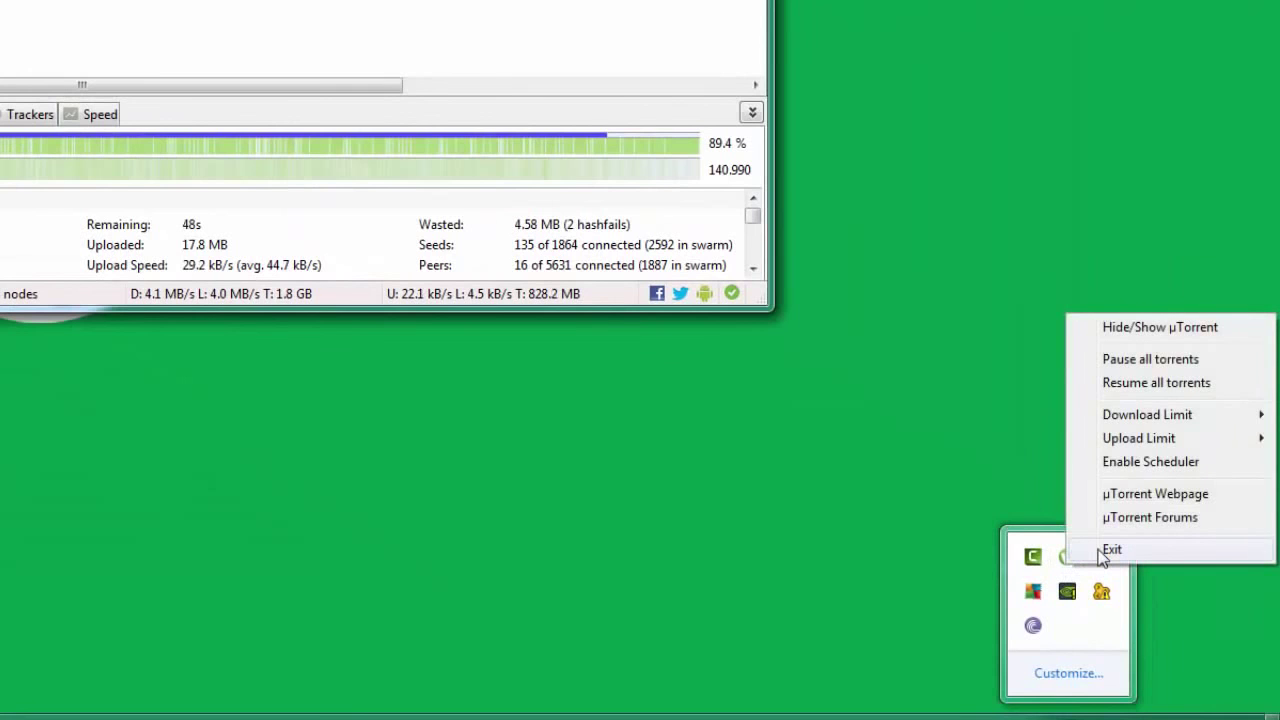